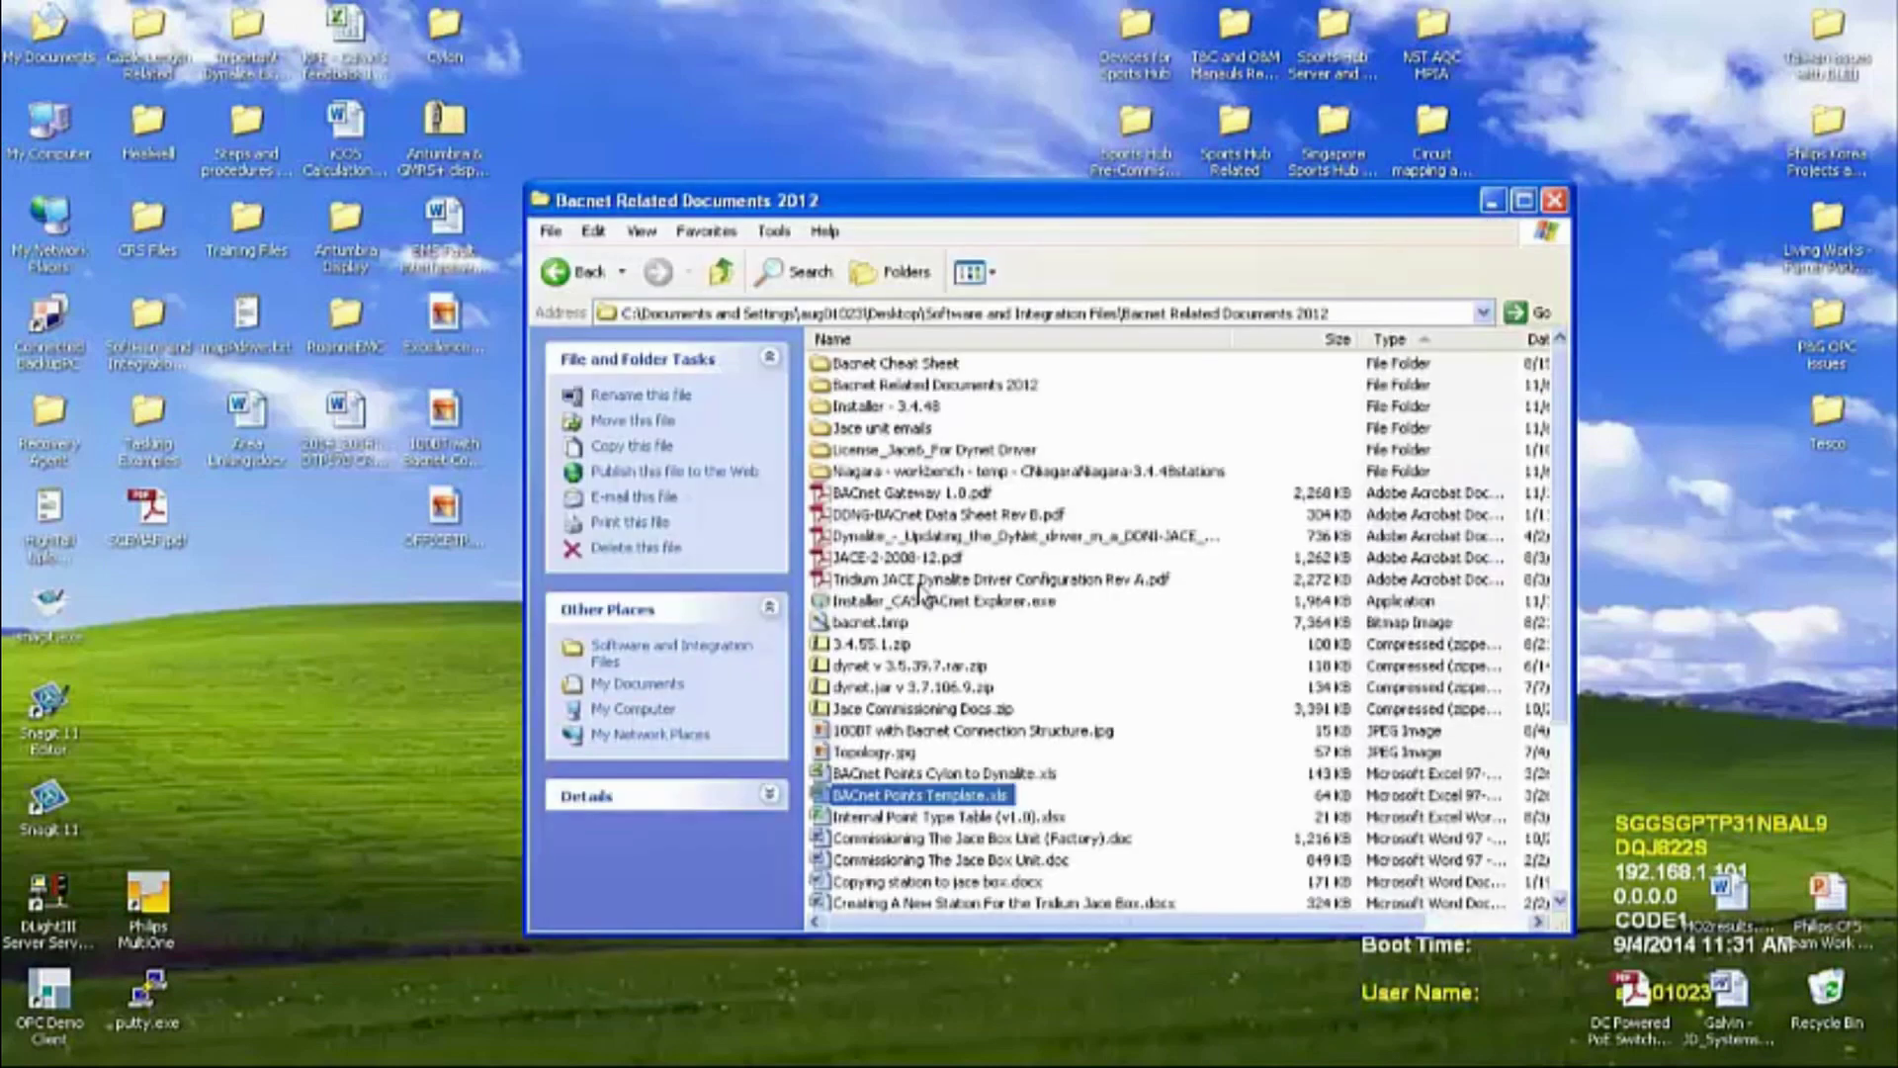
Step: Select BACnet Gateway 1.0.pdf in the Bacnet Related Documents 2012 folder
left_click(907, 494)
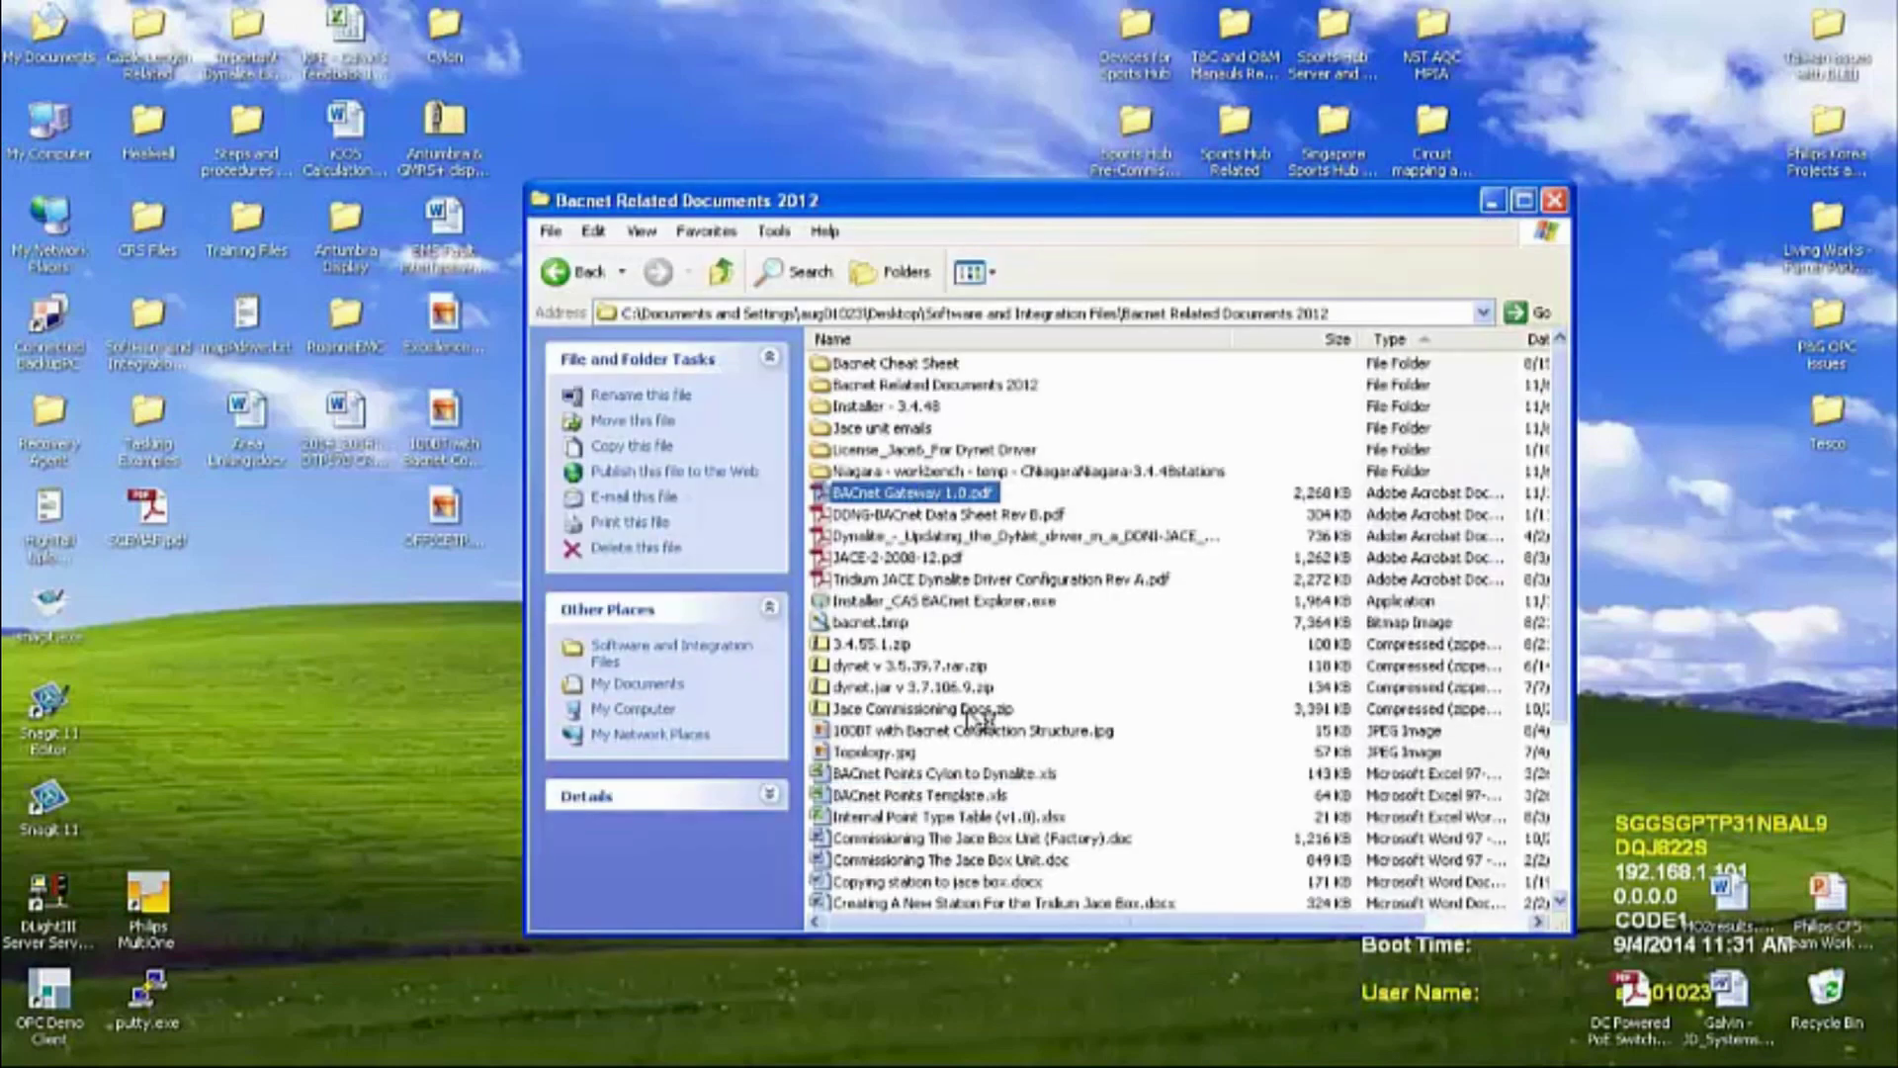
Step: Open the gateway PDF at 100% zoom and move to page 5's 1.1.2 Jace-2 Options
key("Return")
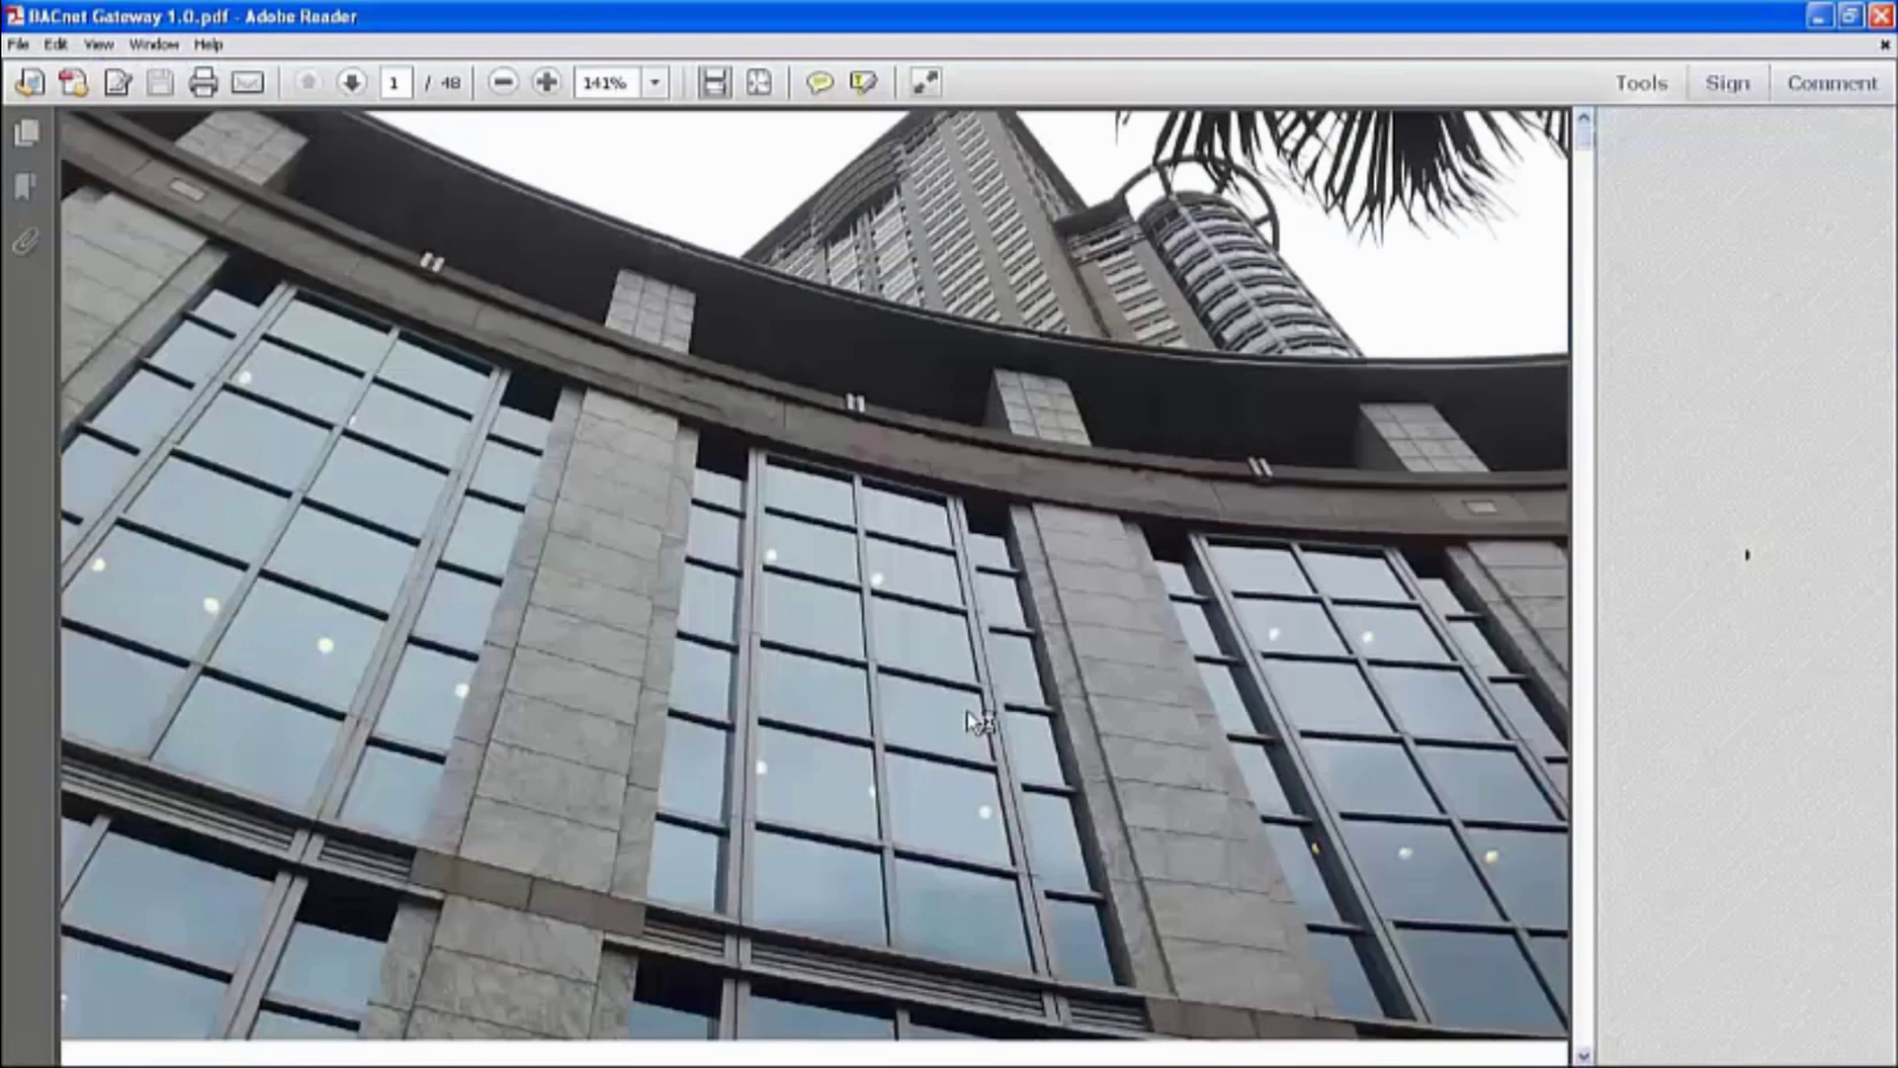
left_click(658, 85)
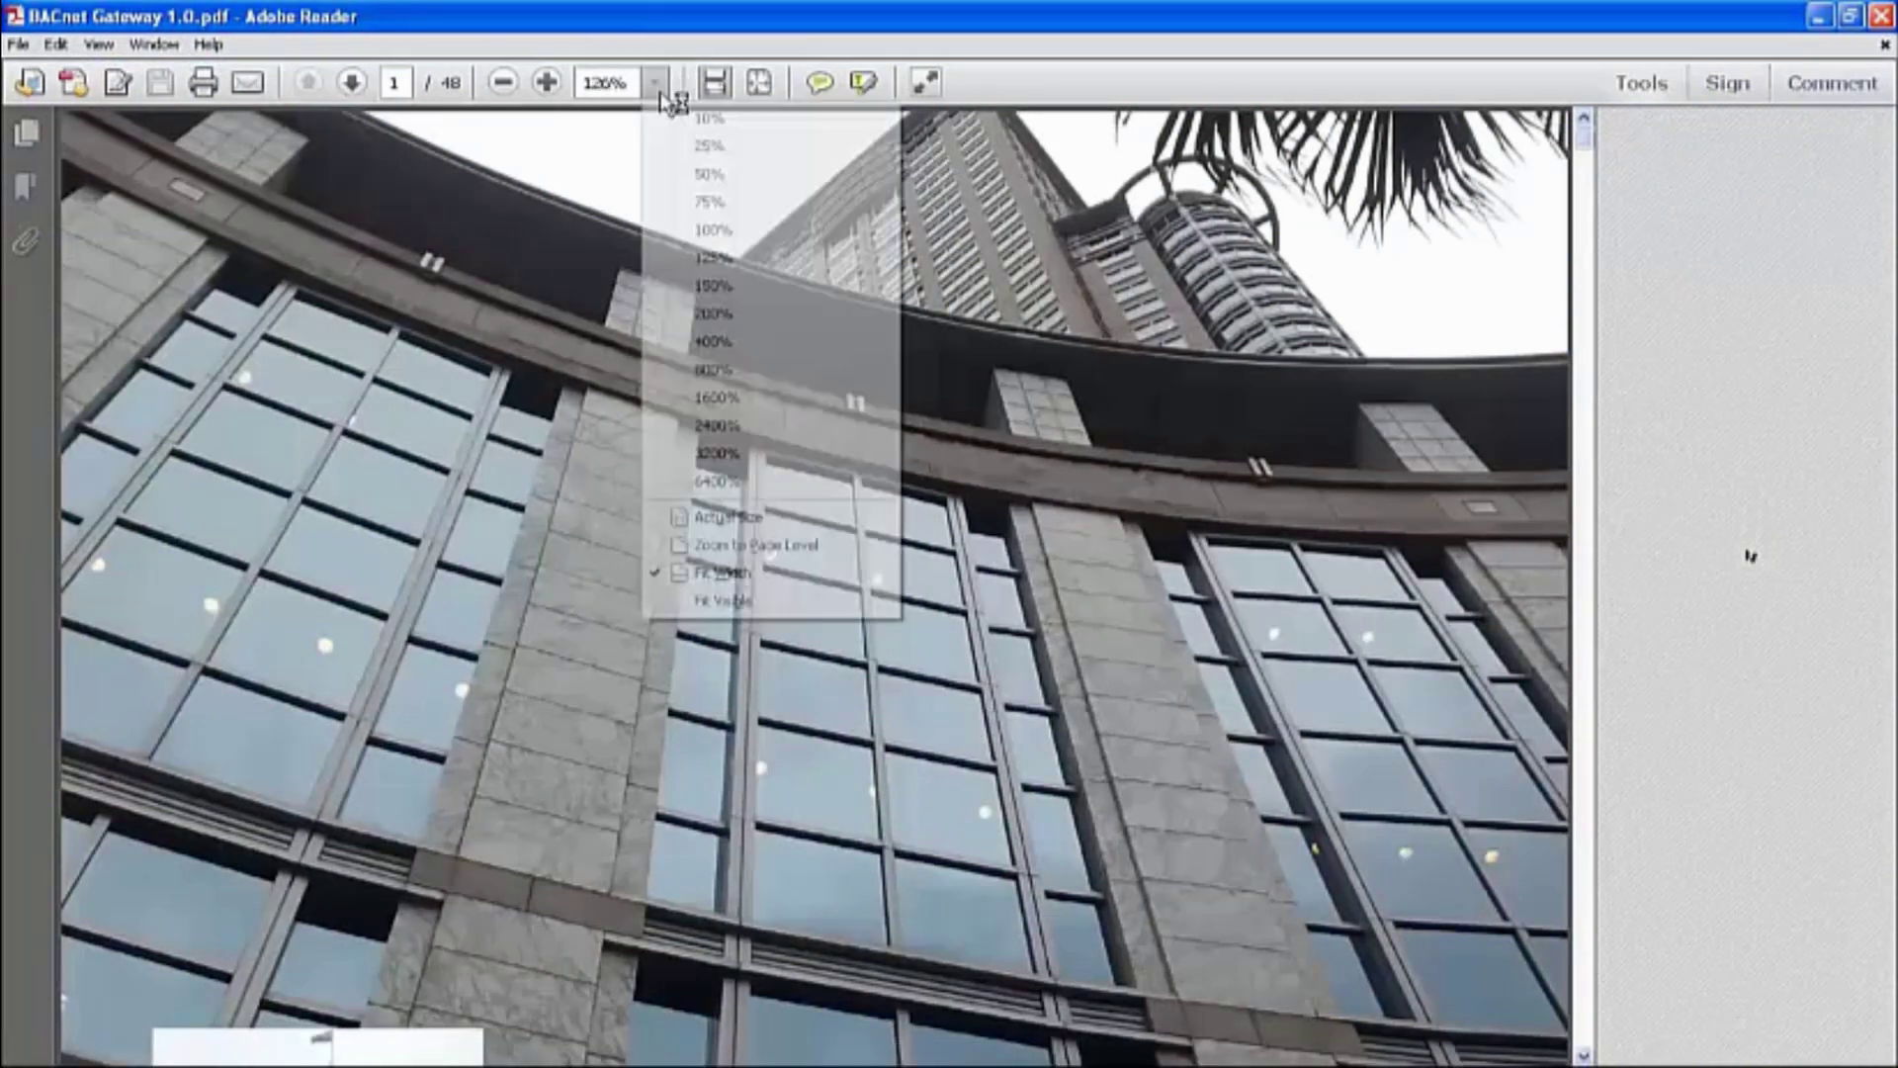
left_click(718, 235)
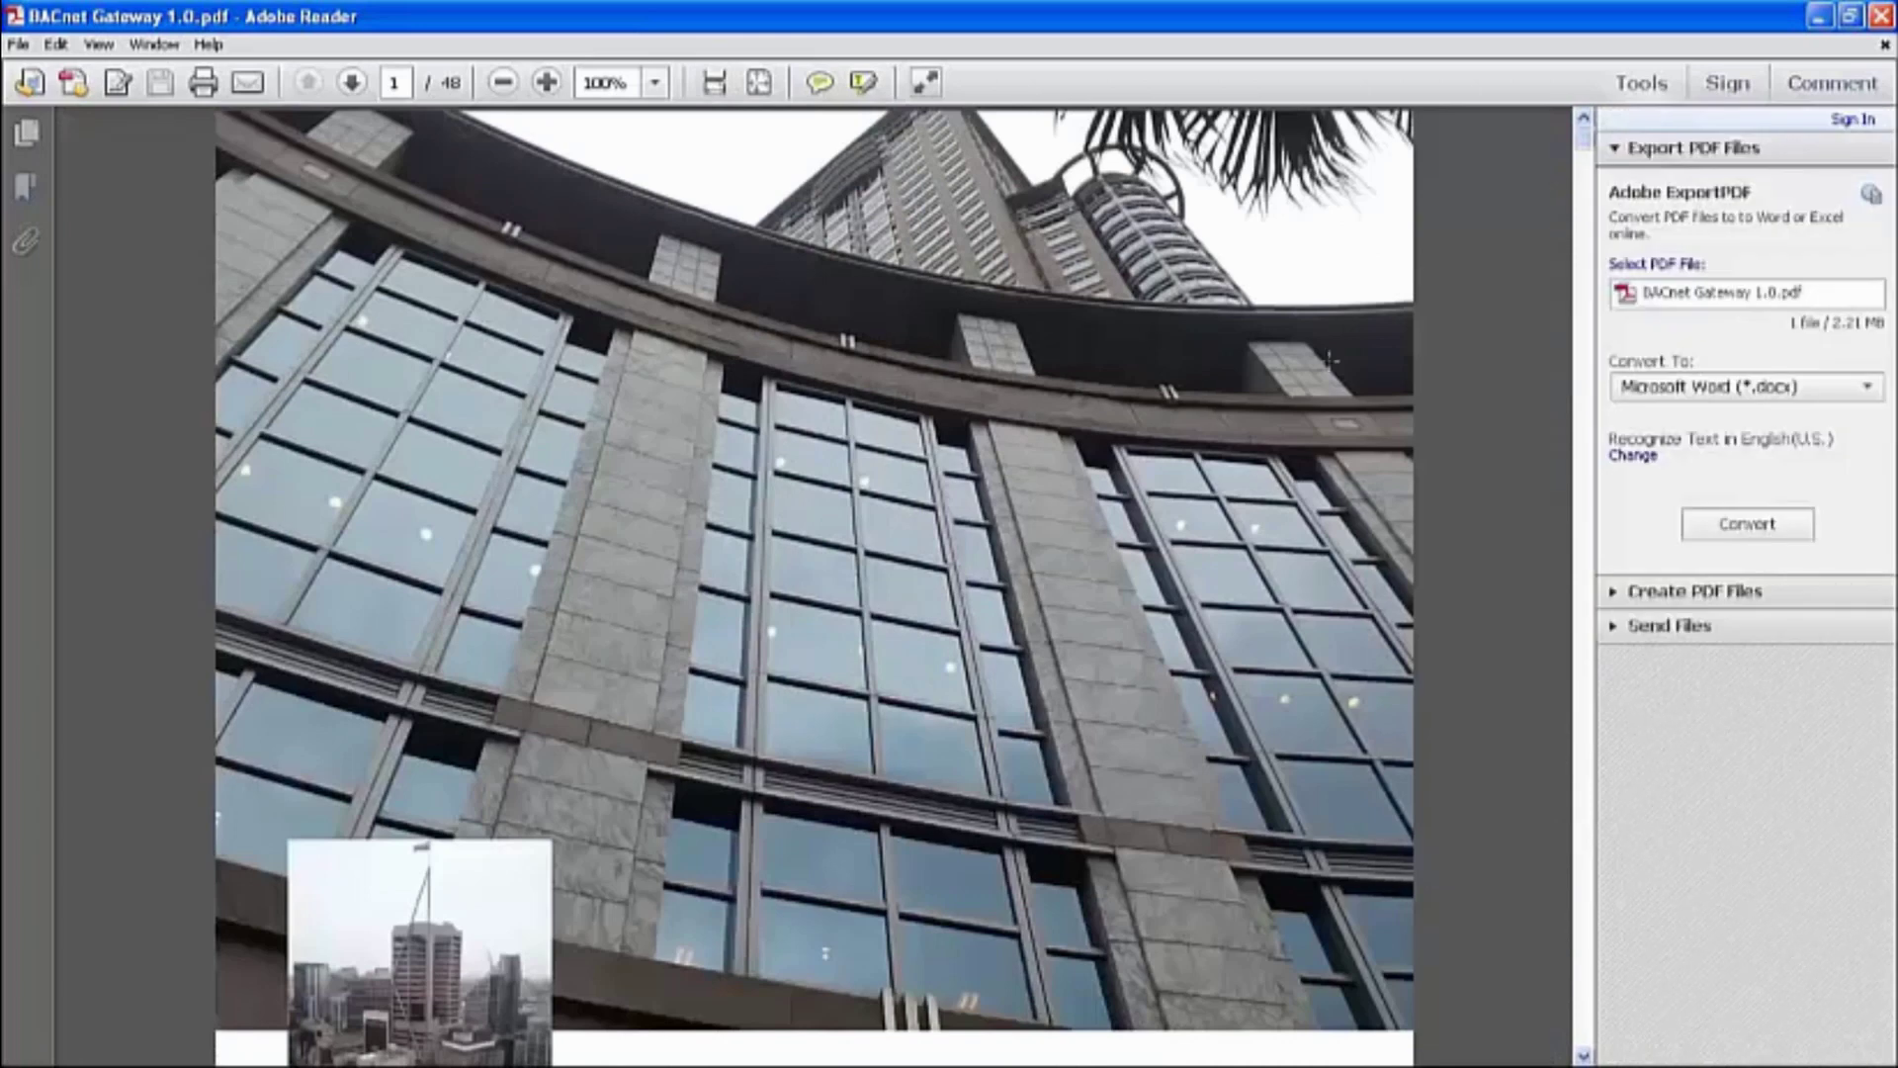
left_click_drag(1584, 124, 1588, 228)
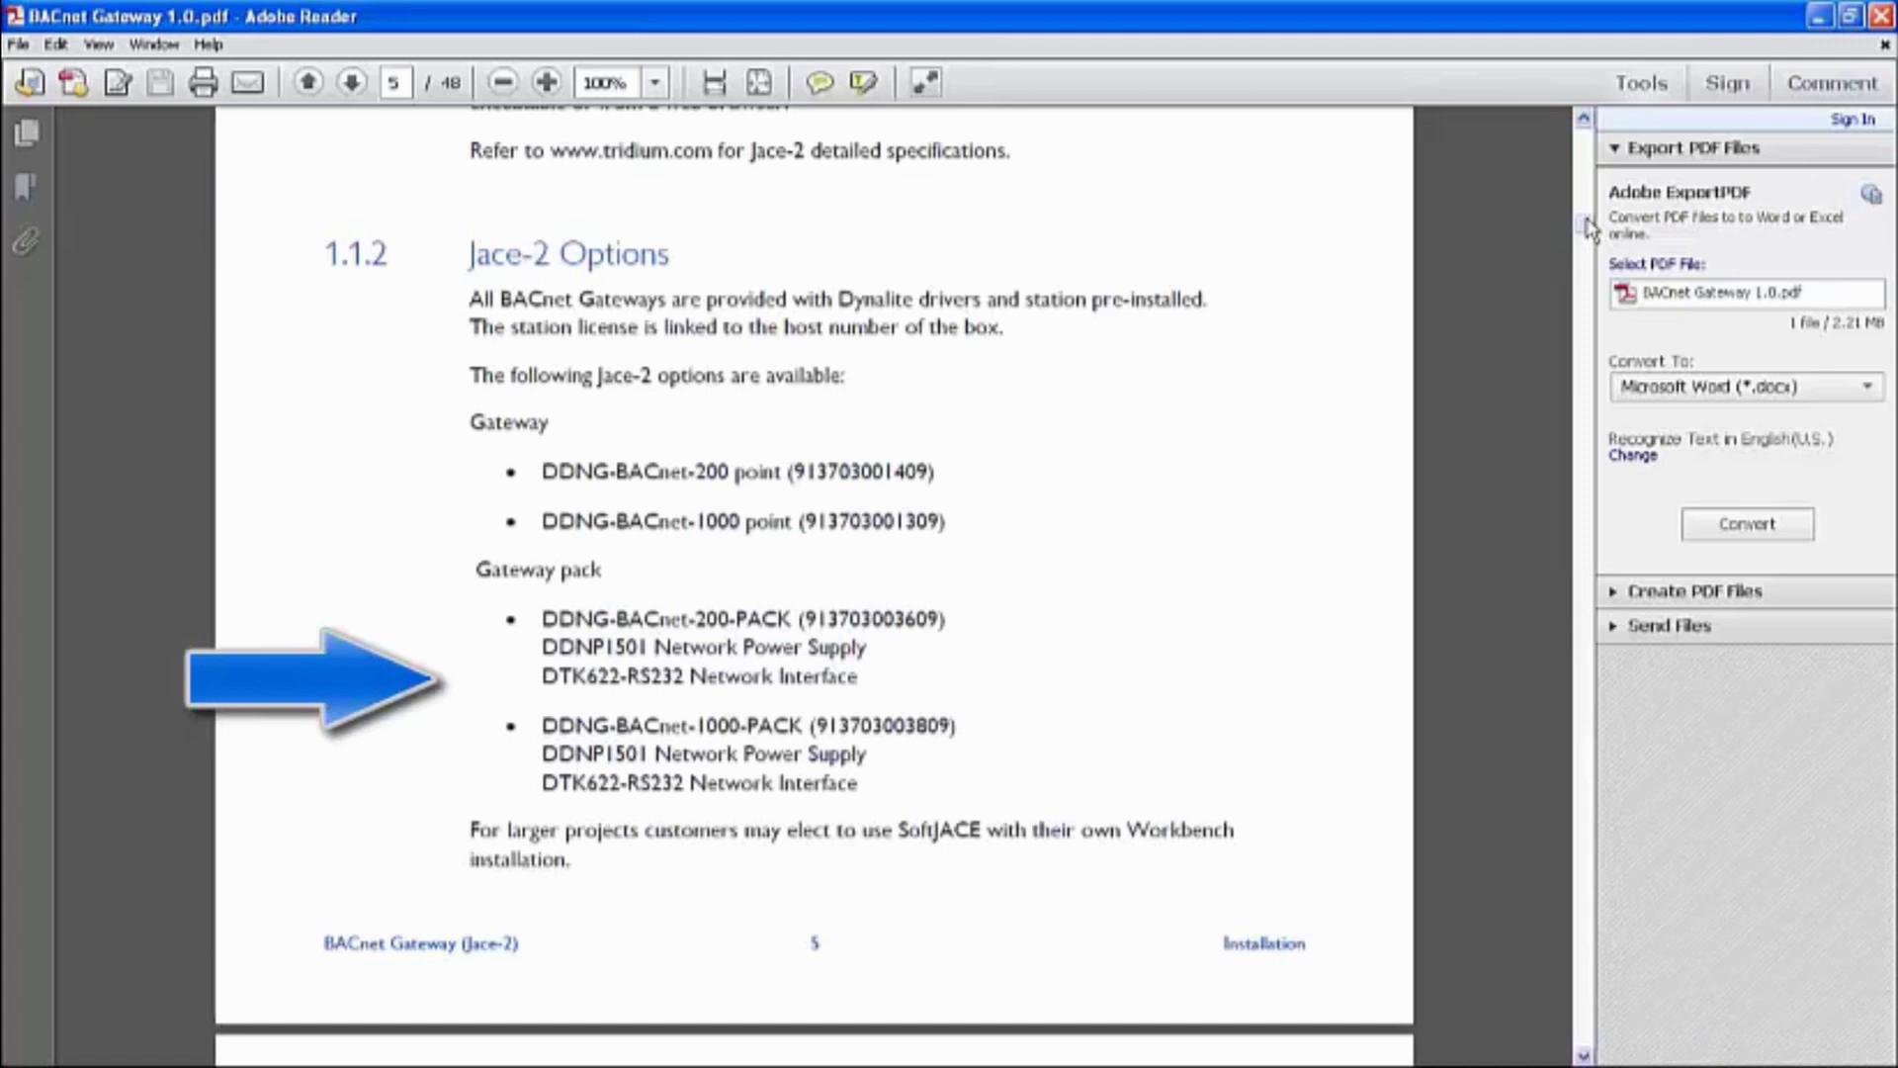
Step: Scroll down to page 7's 1.1.4 Connections section and Jace-2 connector diagram
left_click_drag(1588, 229, 1589, 259)
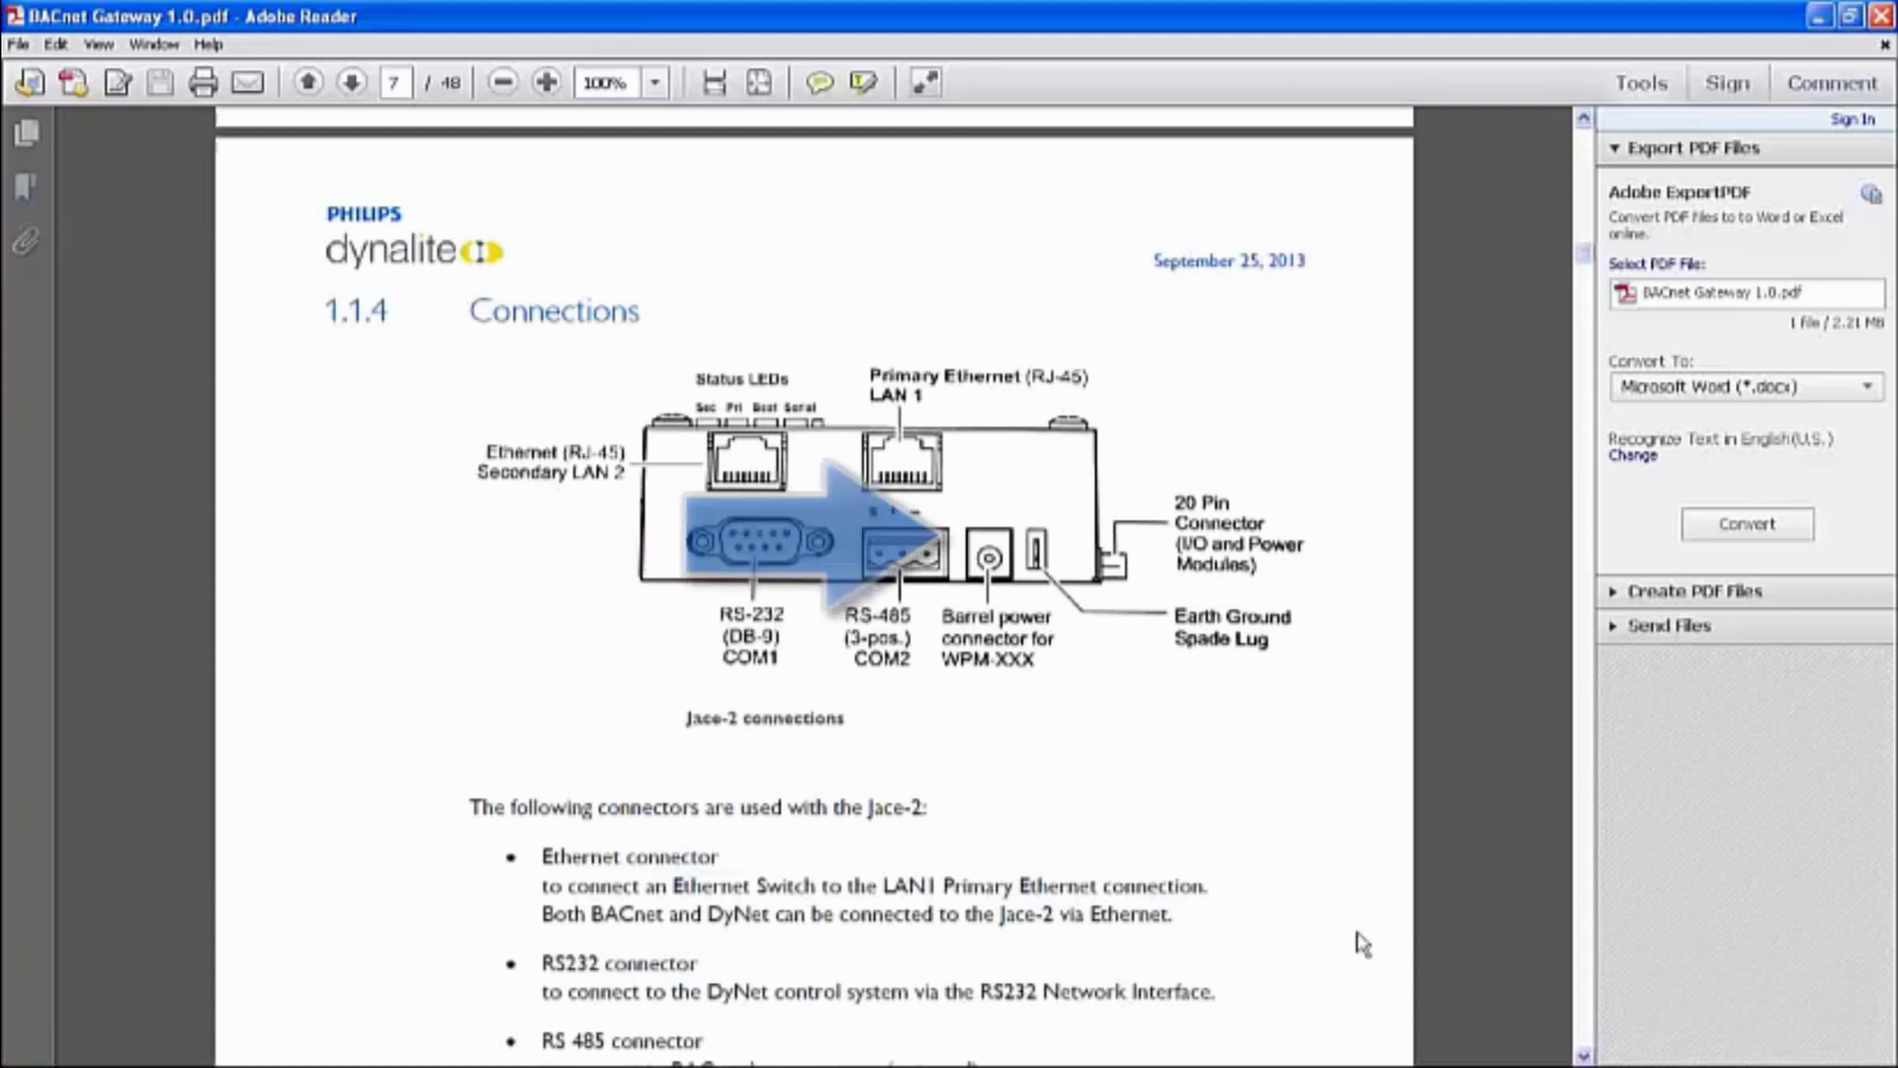
Step: Bring page 8's 1.1.5 Connection Options heading and RS232 to DyNet diagram into view
scroll(1354, 934, "down", 5)
left_click(1582, 120)
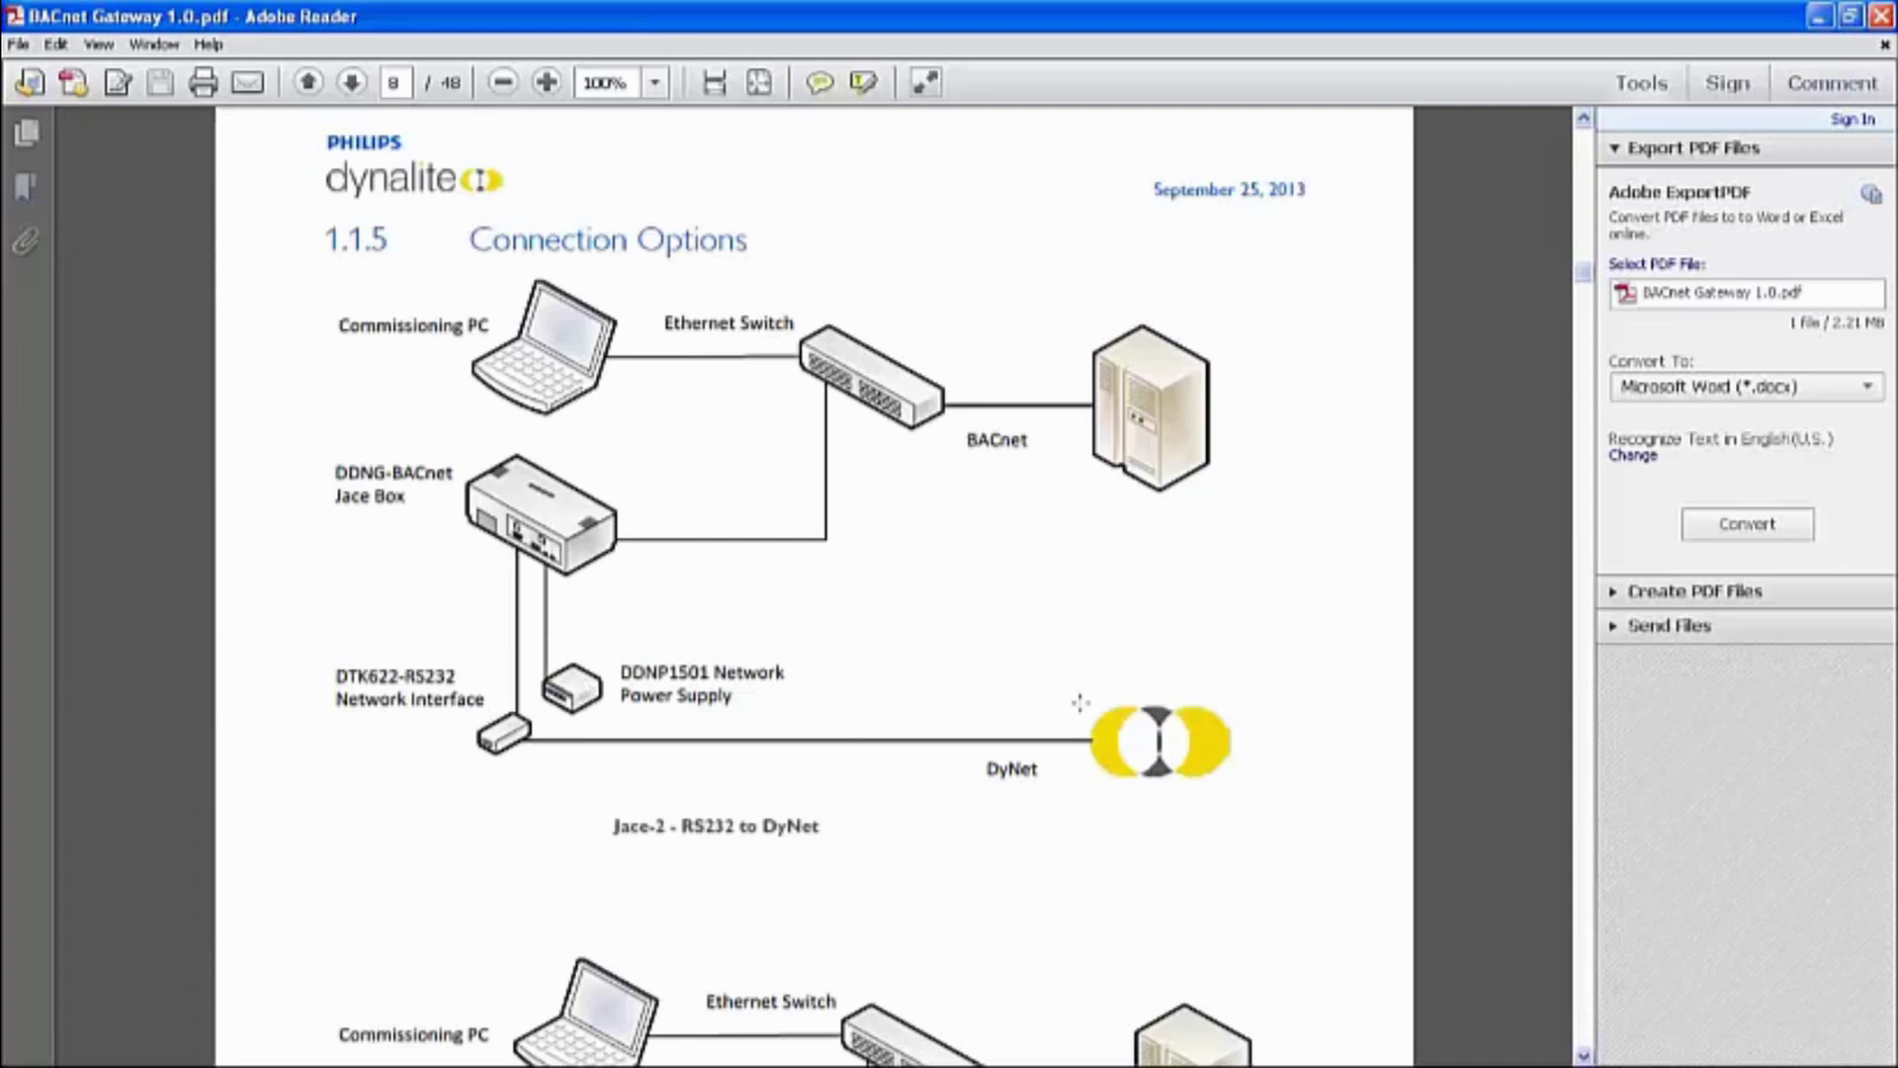
left_click(1584, 1056)
scroll(1584, 1056, "down", 8)
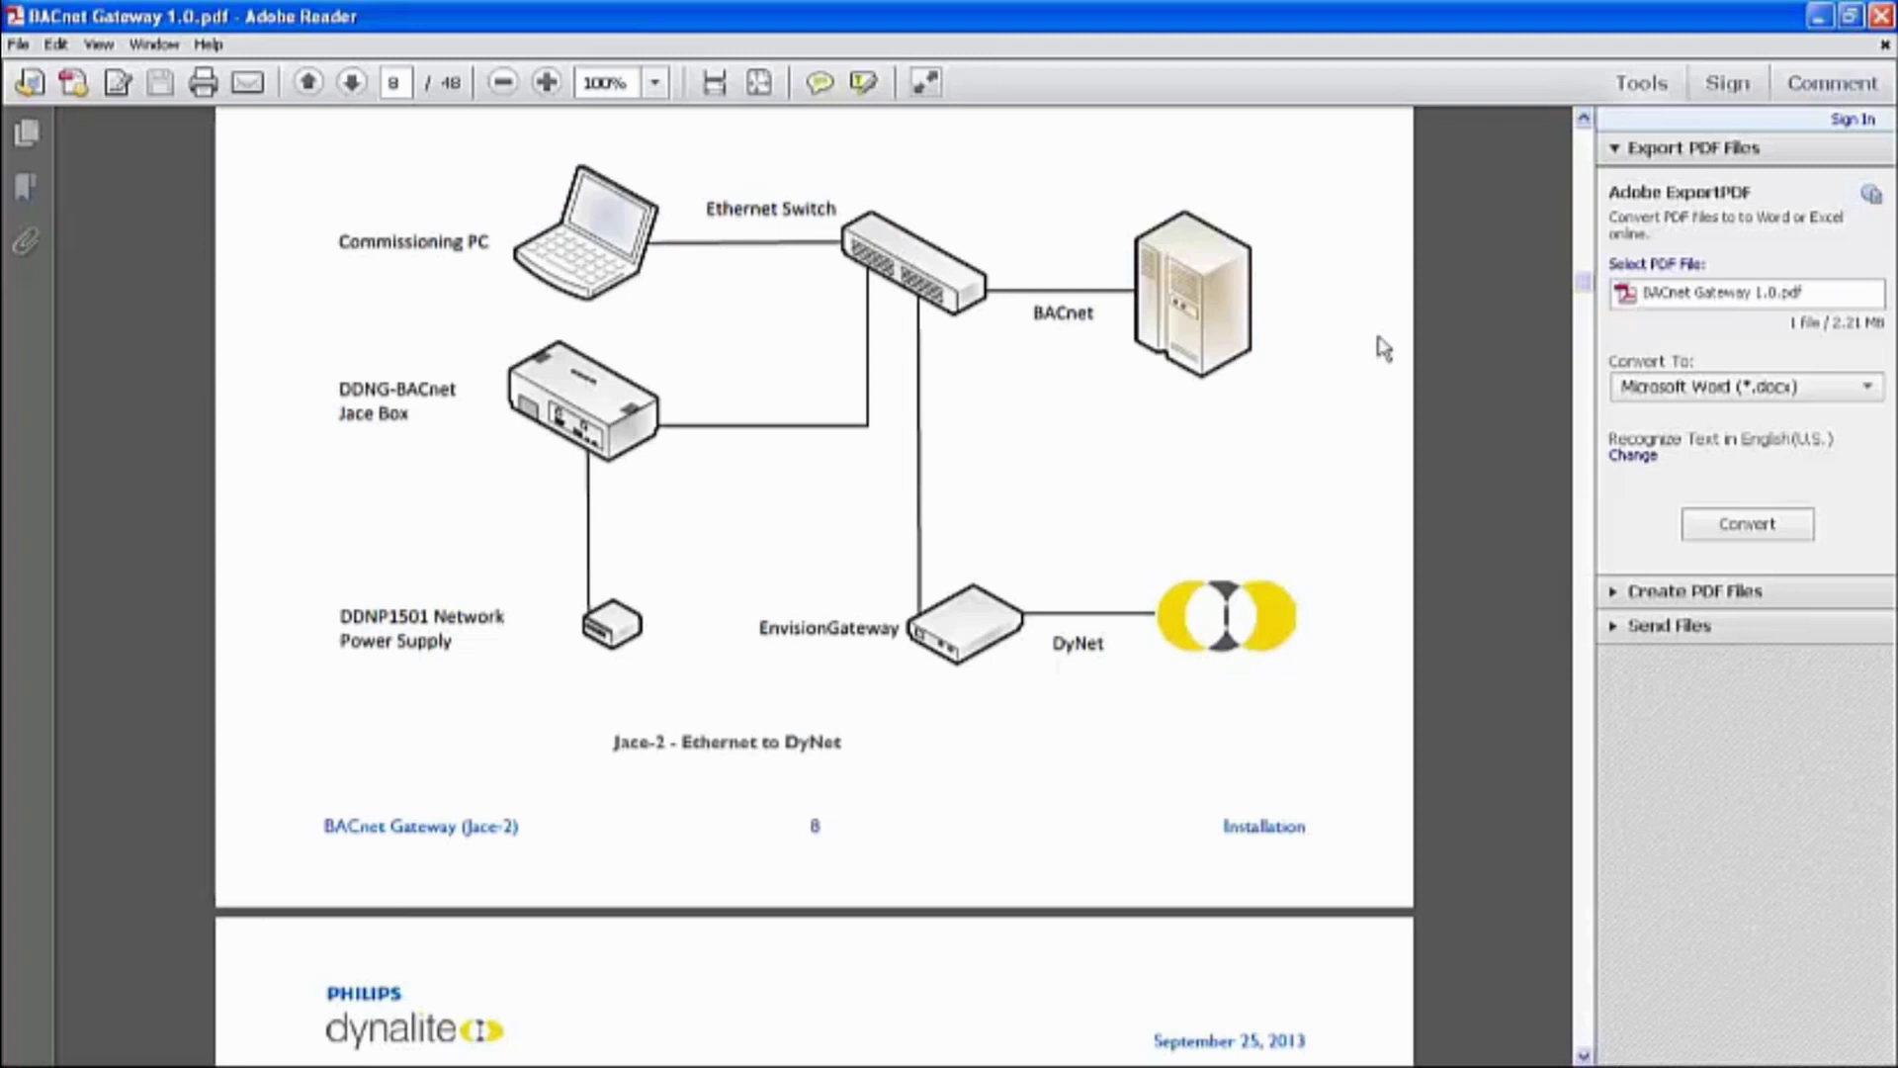
scroll(1587, 280, "up", 10)
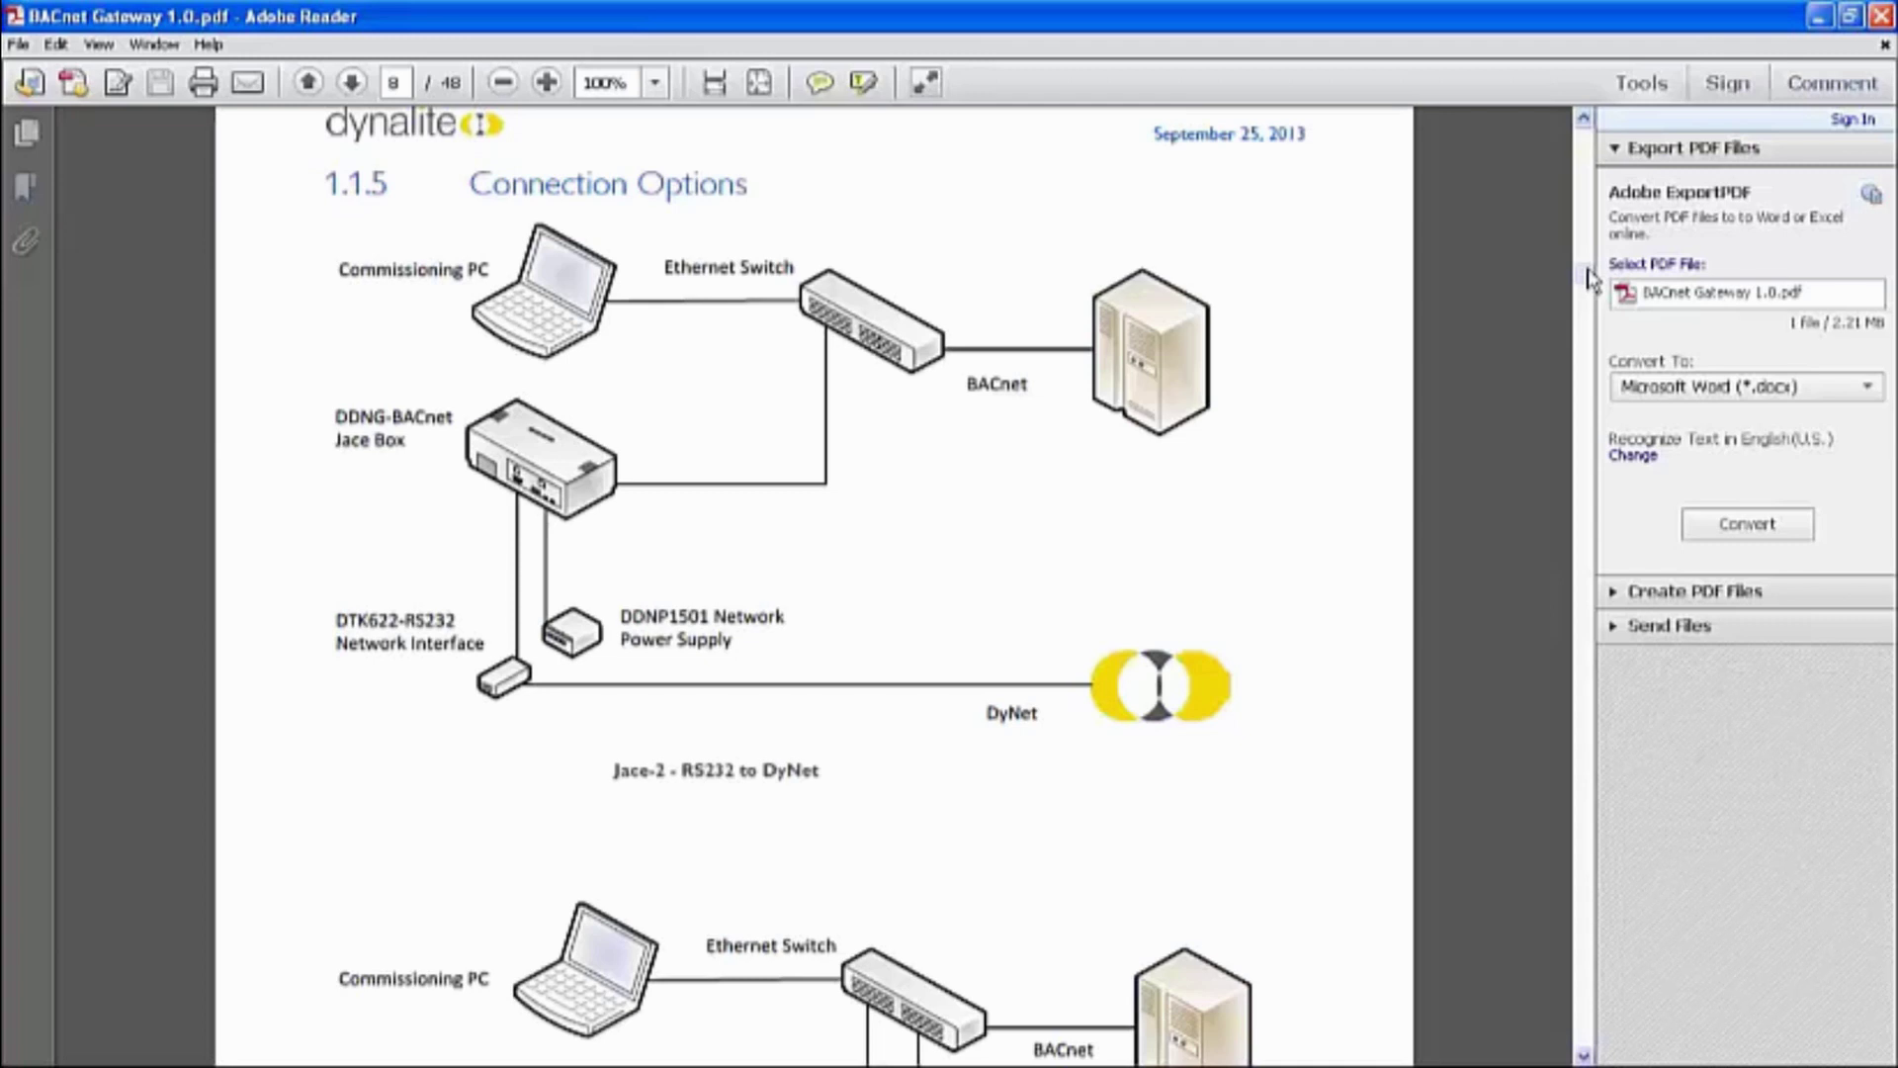
Step: Move to page 10, then highlight and clear the points table rows from Preset control down
left_click_drag(1583, 280, 1584, 309)
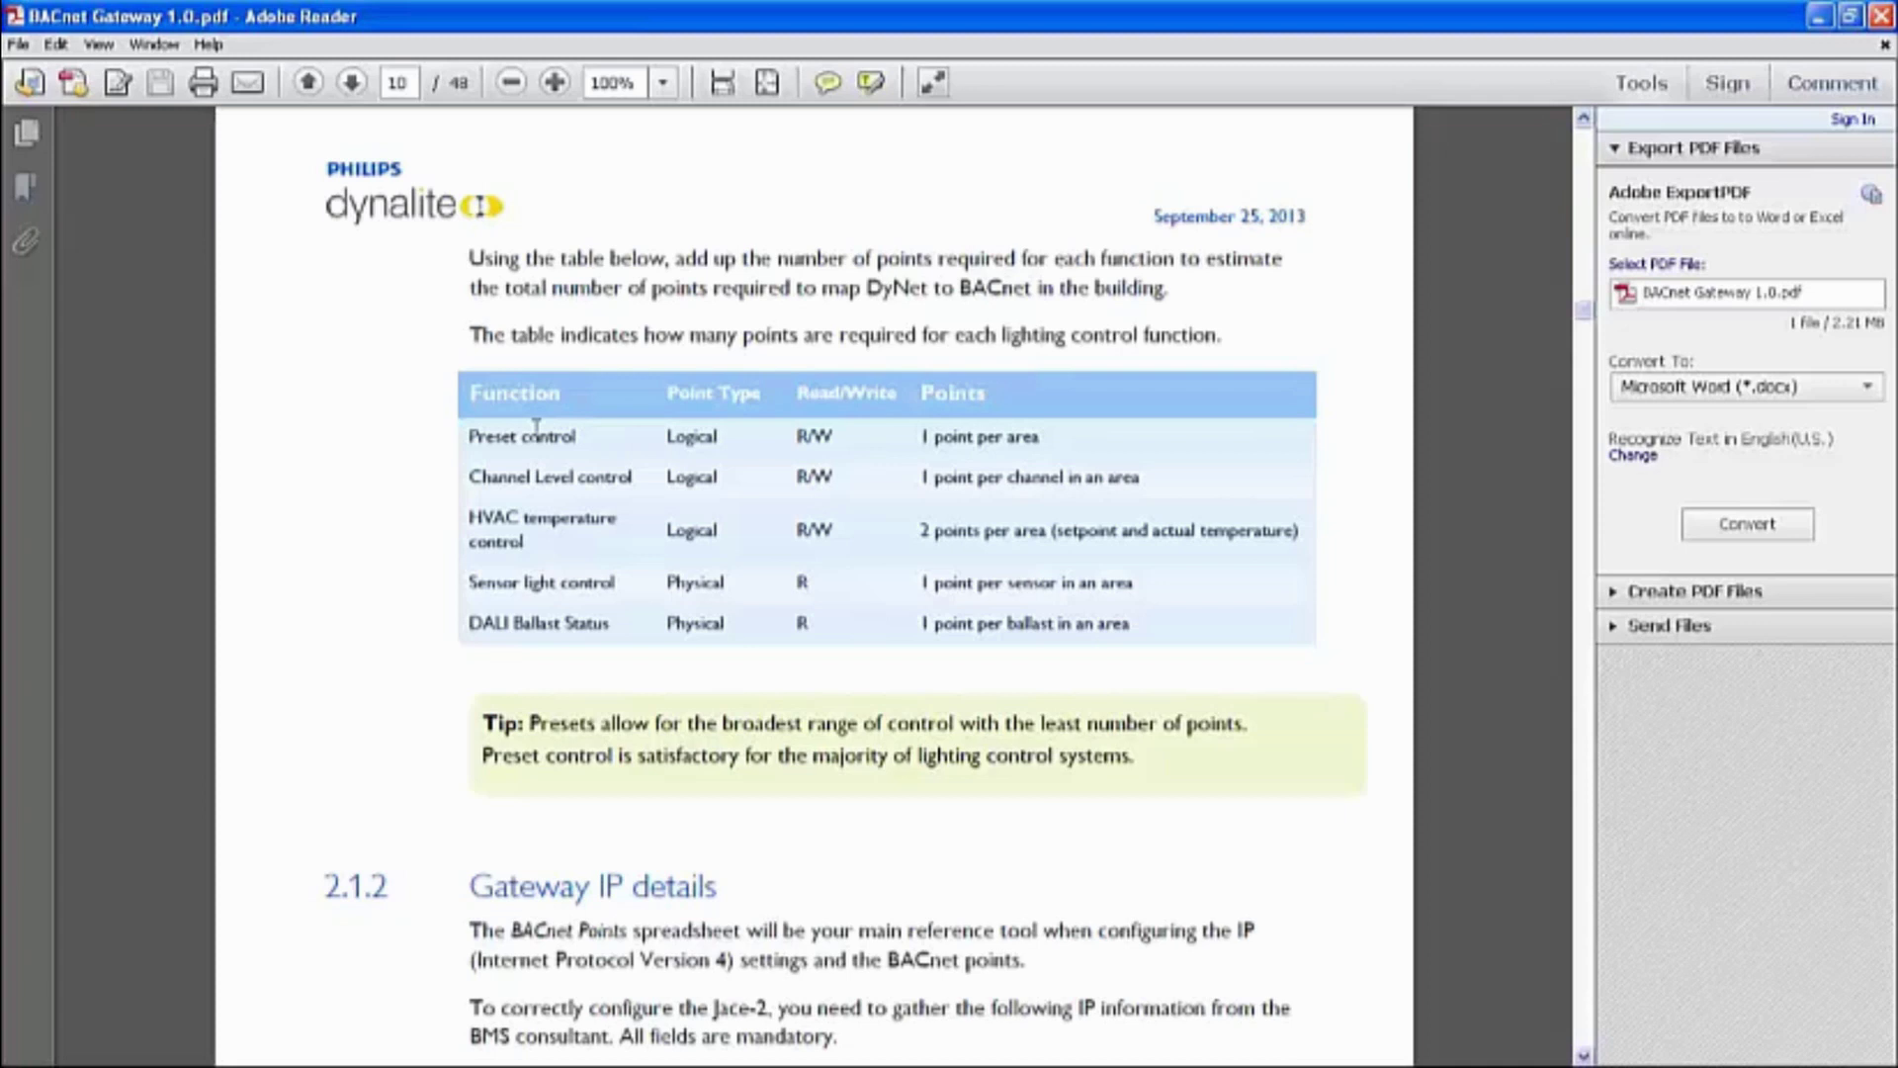
left_click_drag(464, 435, 1139, 626)
left_click(852, 544)
Step: Go to page 11, highlight the 192.168.1.126 IP example, and bring up network tray options
left_click_drag(1585, 309, 1584, 336)
left_click_drag(880, 593, 490, 435)
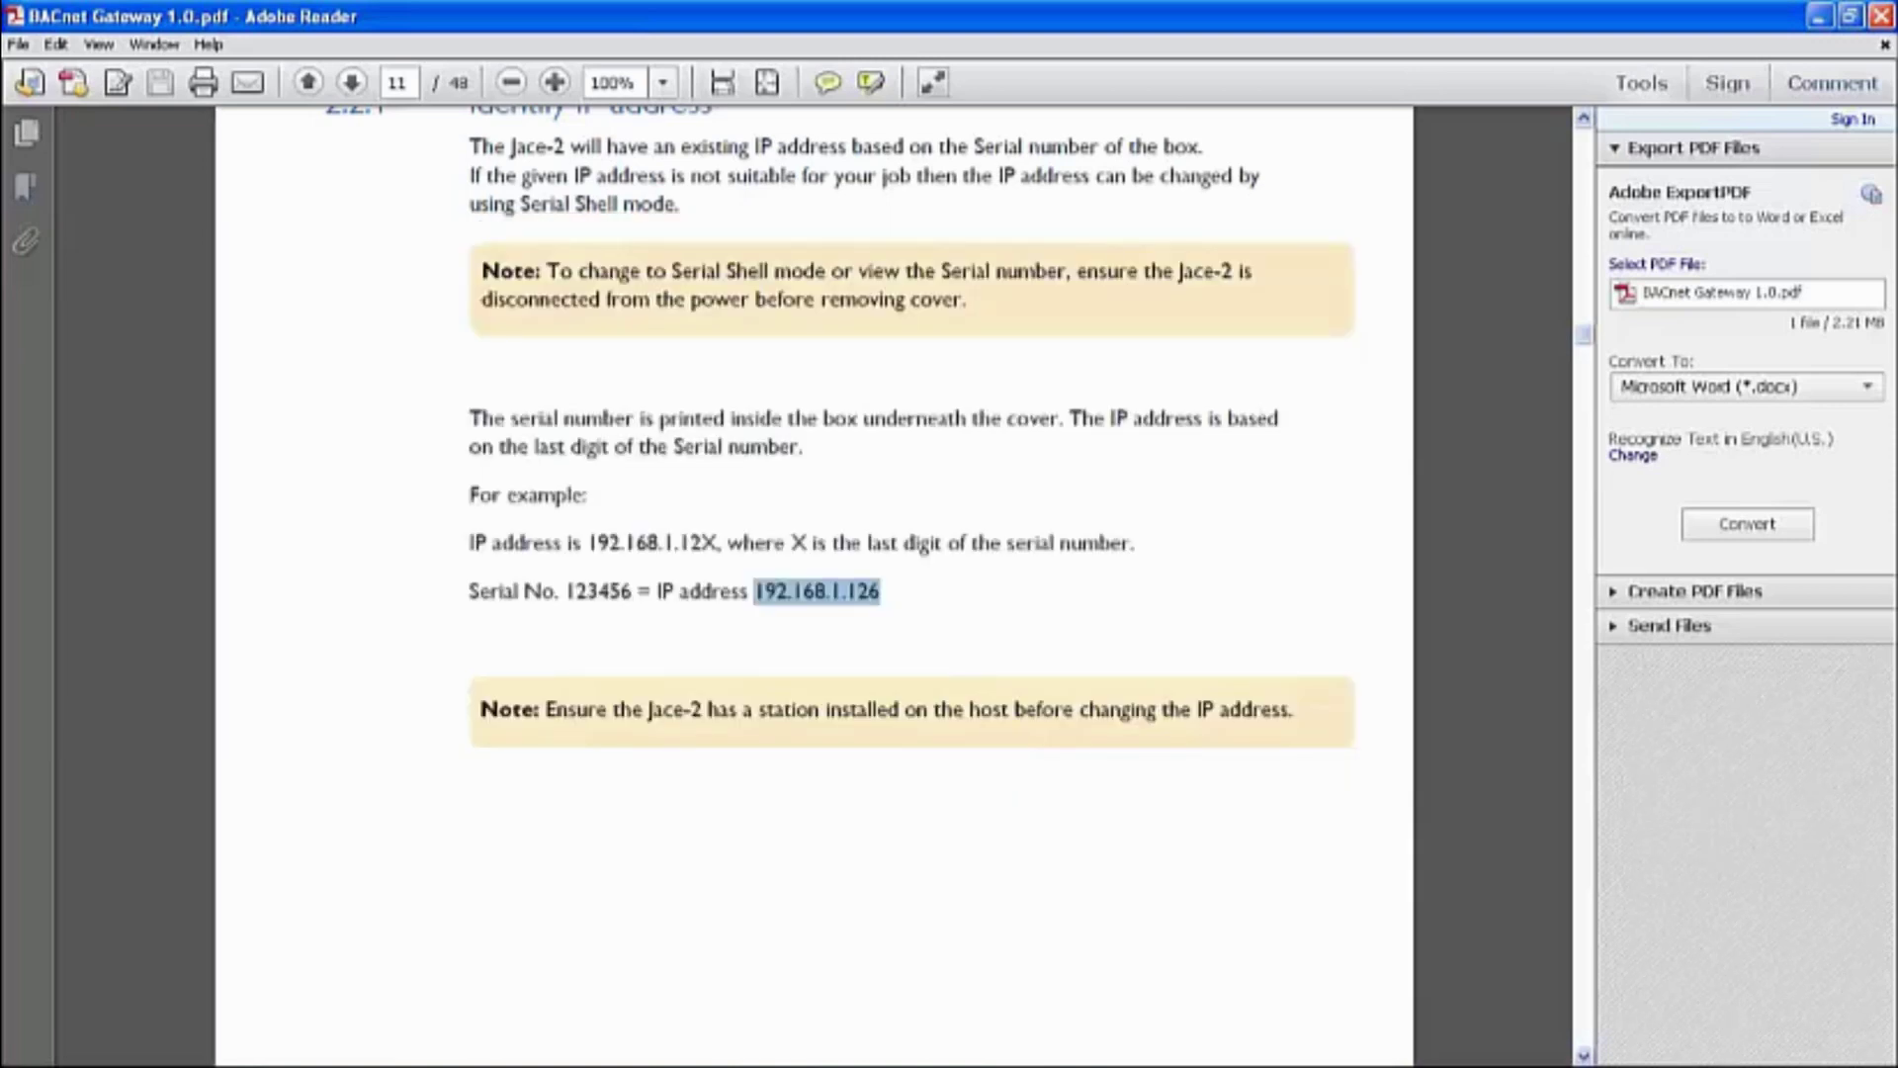
right_click(1779, 1053)
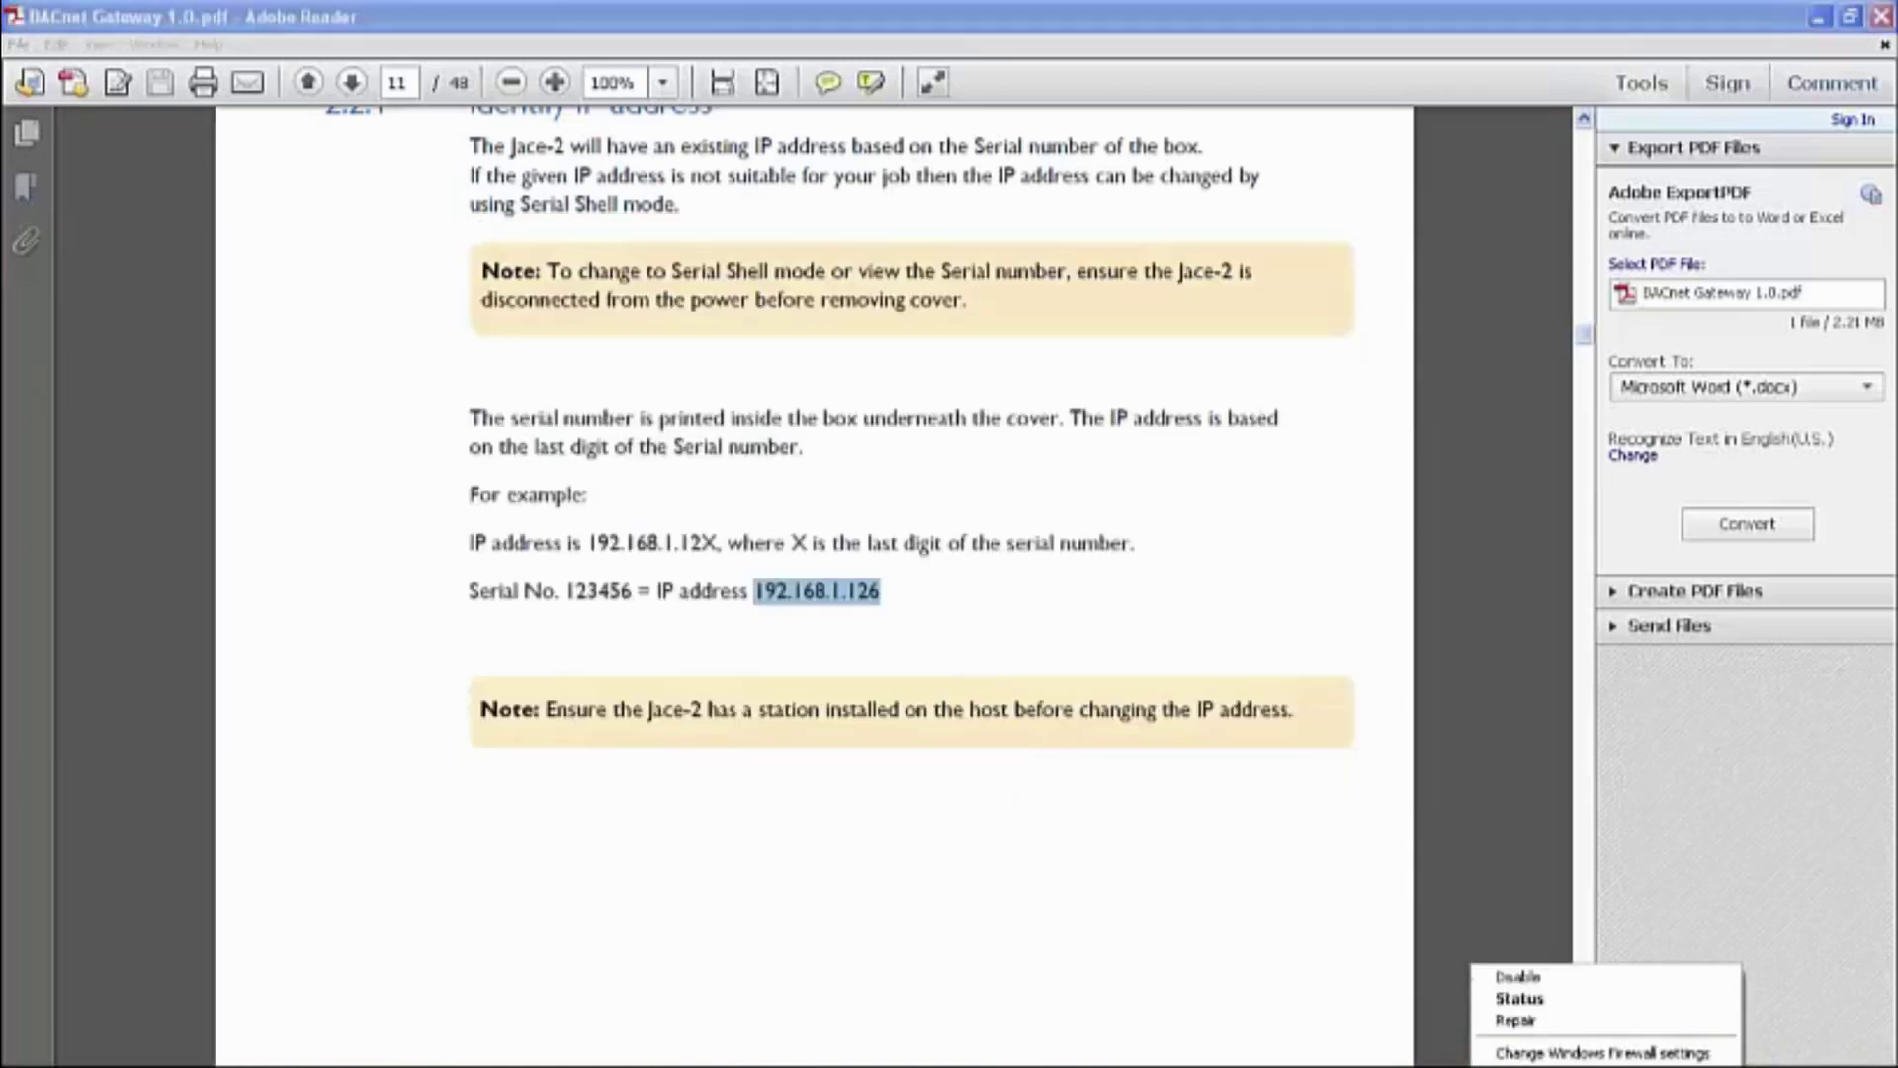
Step: Show the Local Area Connection's TCP/IP settings: static IP 192.168.1.188, mask 255.255.255.0
left_click(1601, 1048)
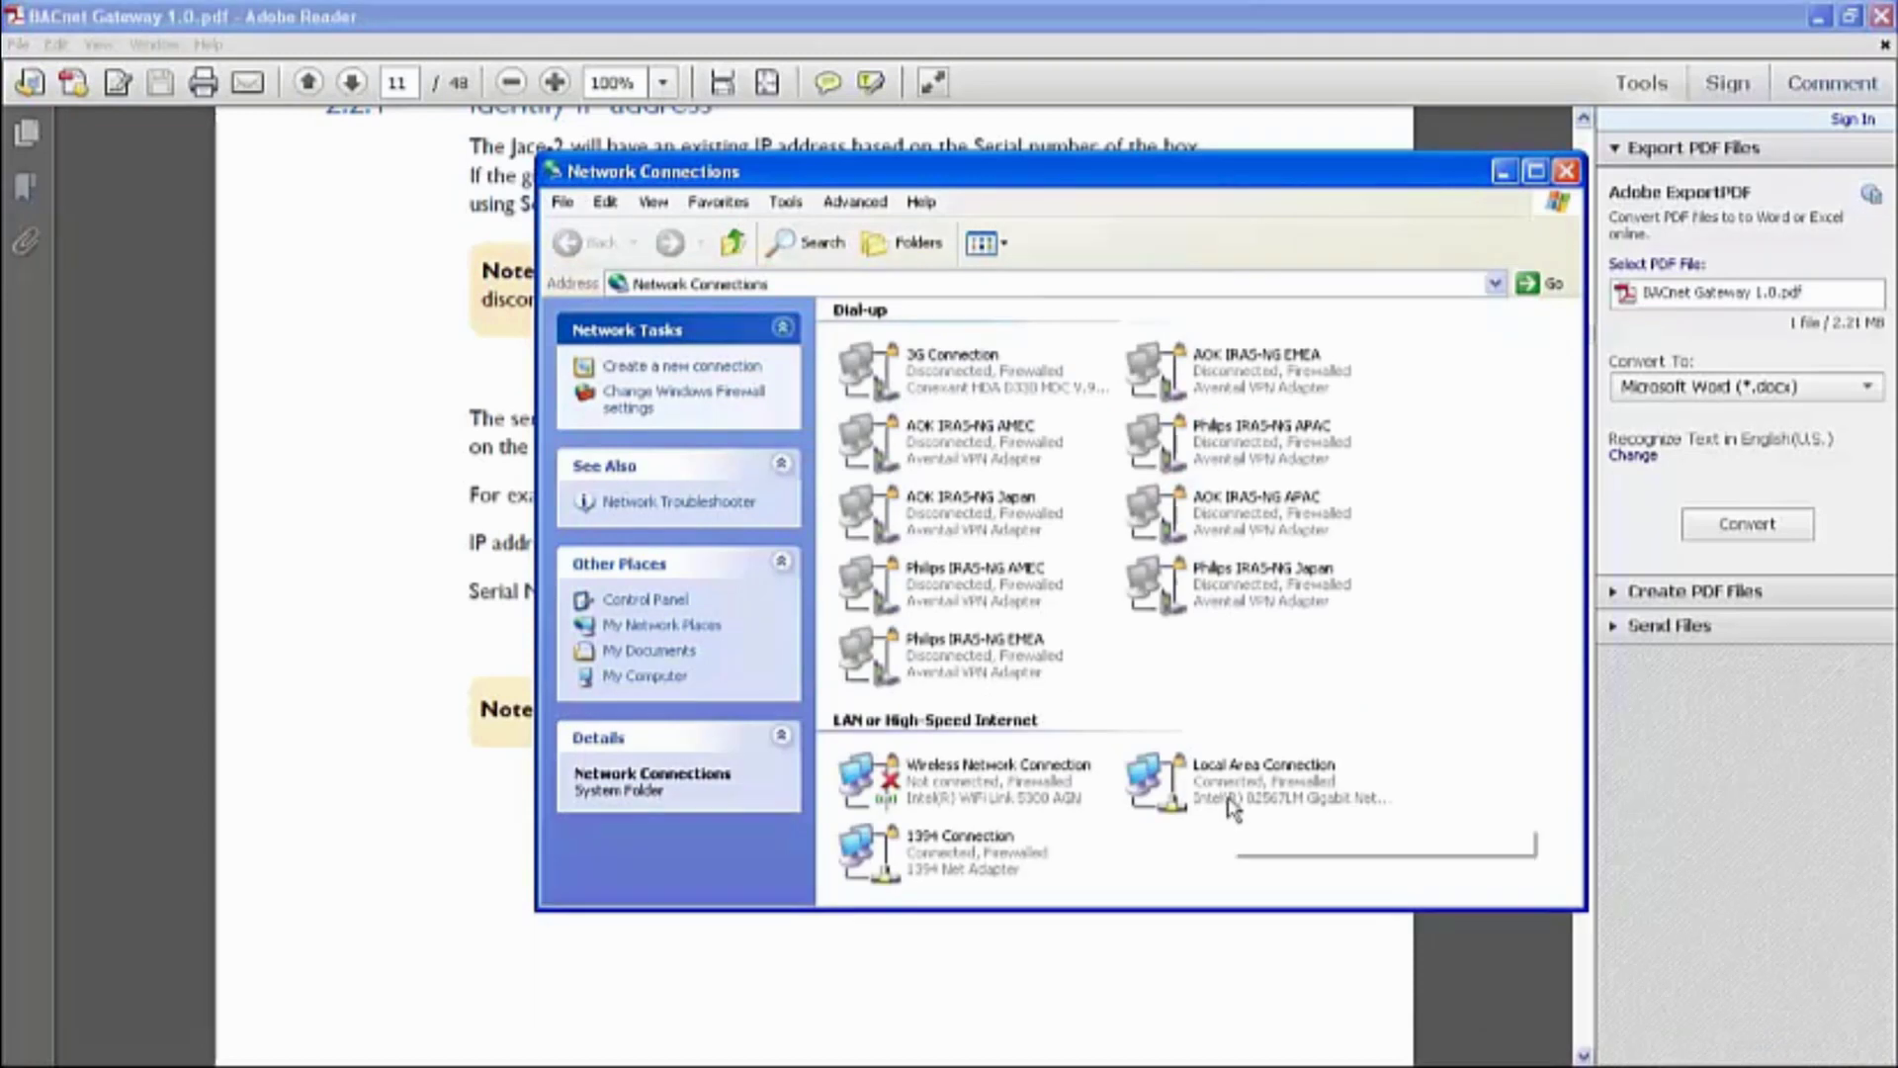
left_click(1233, 803)
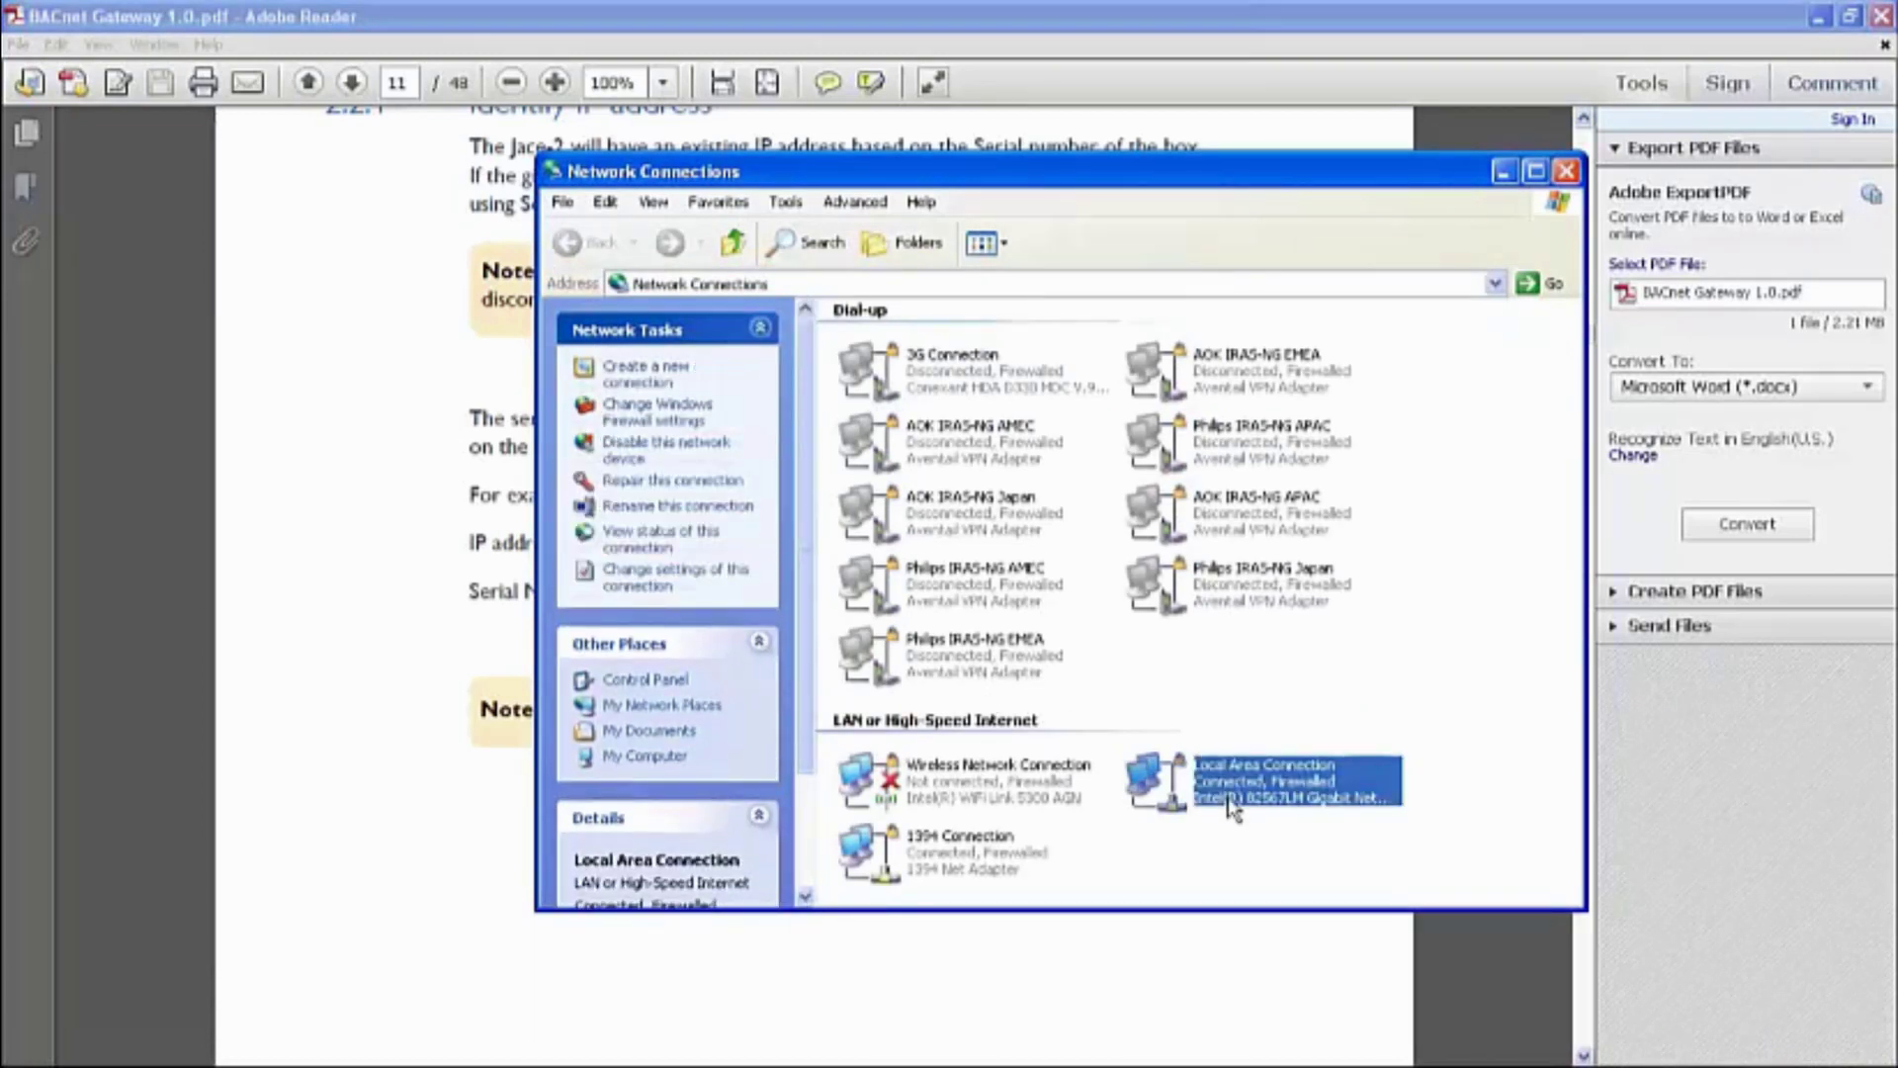
right_click(1233, 802)
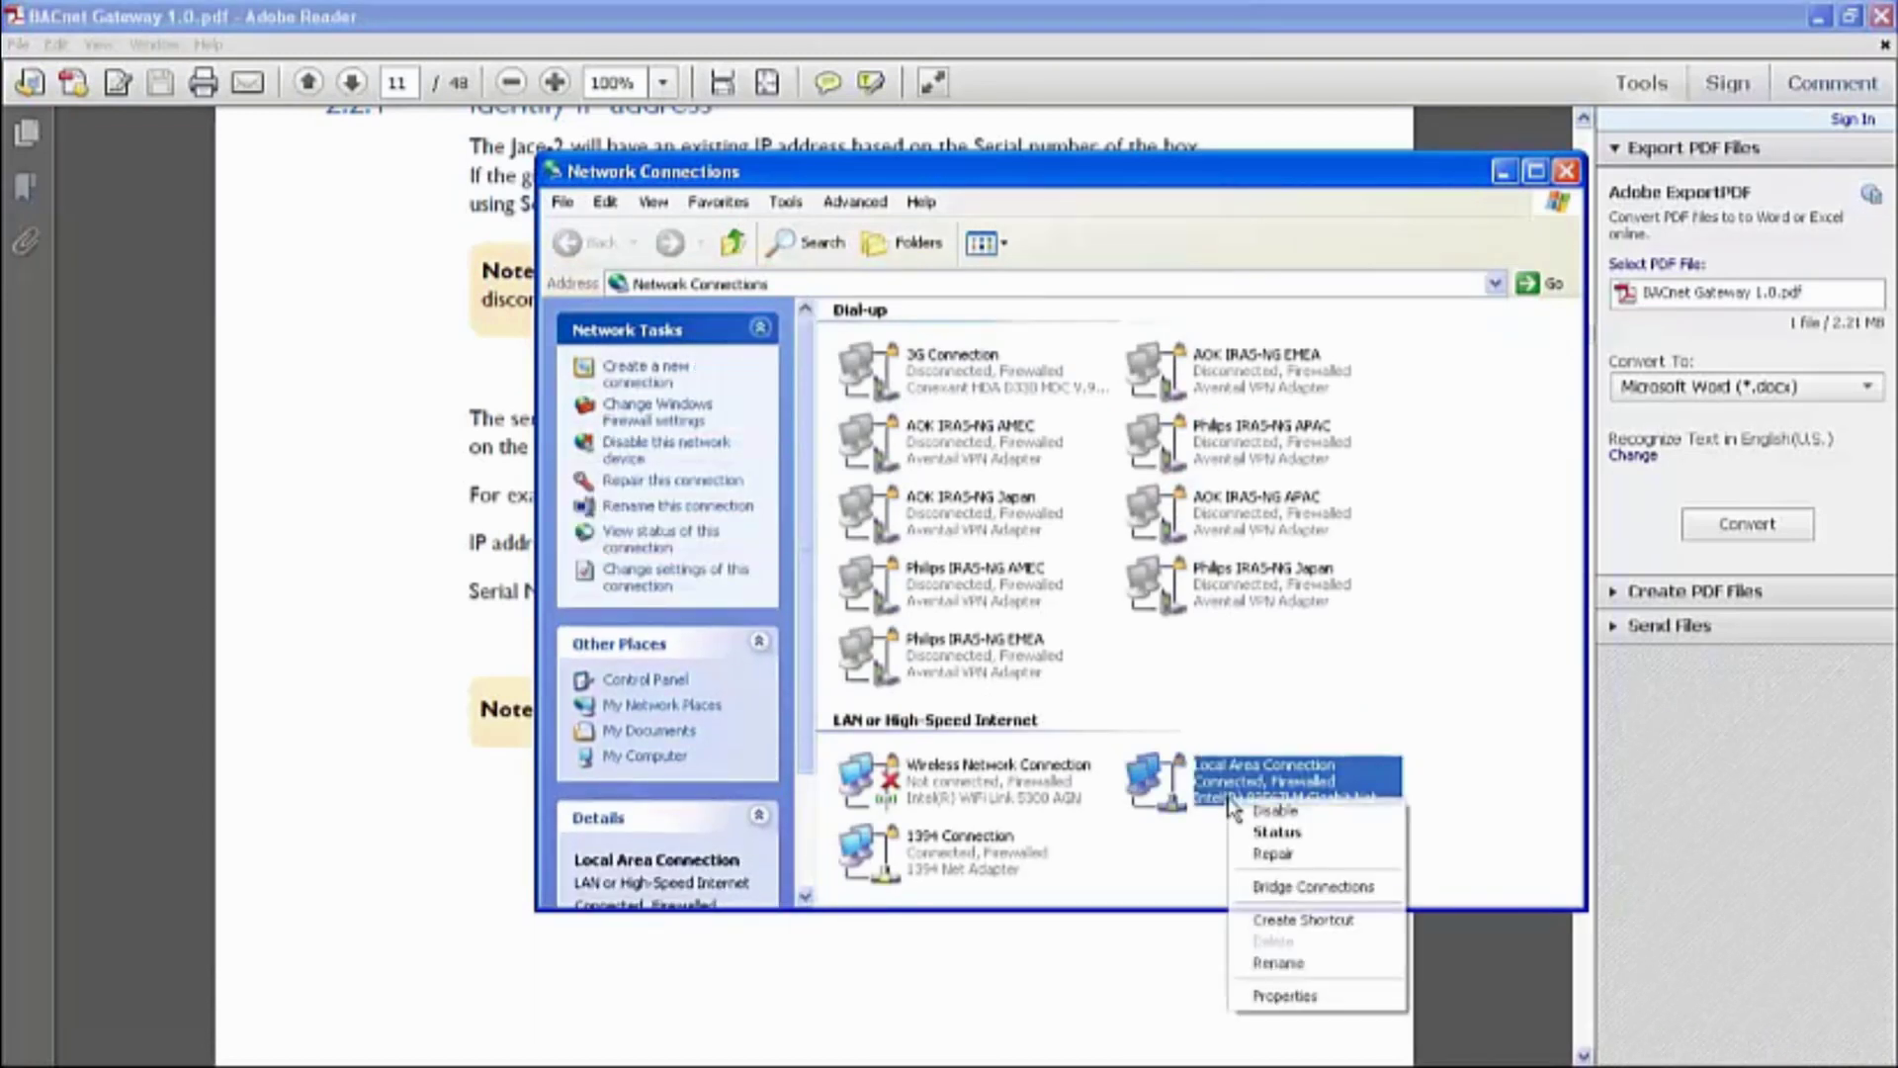
left_click(1279, 993)
scroll(527, 351, "down", 2)
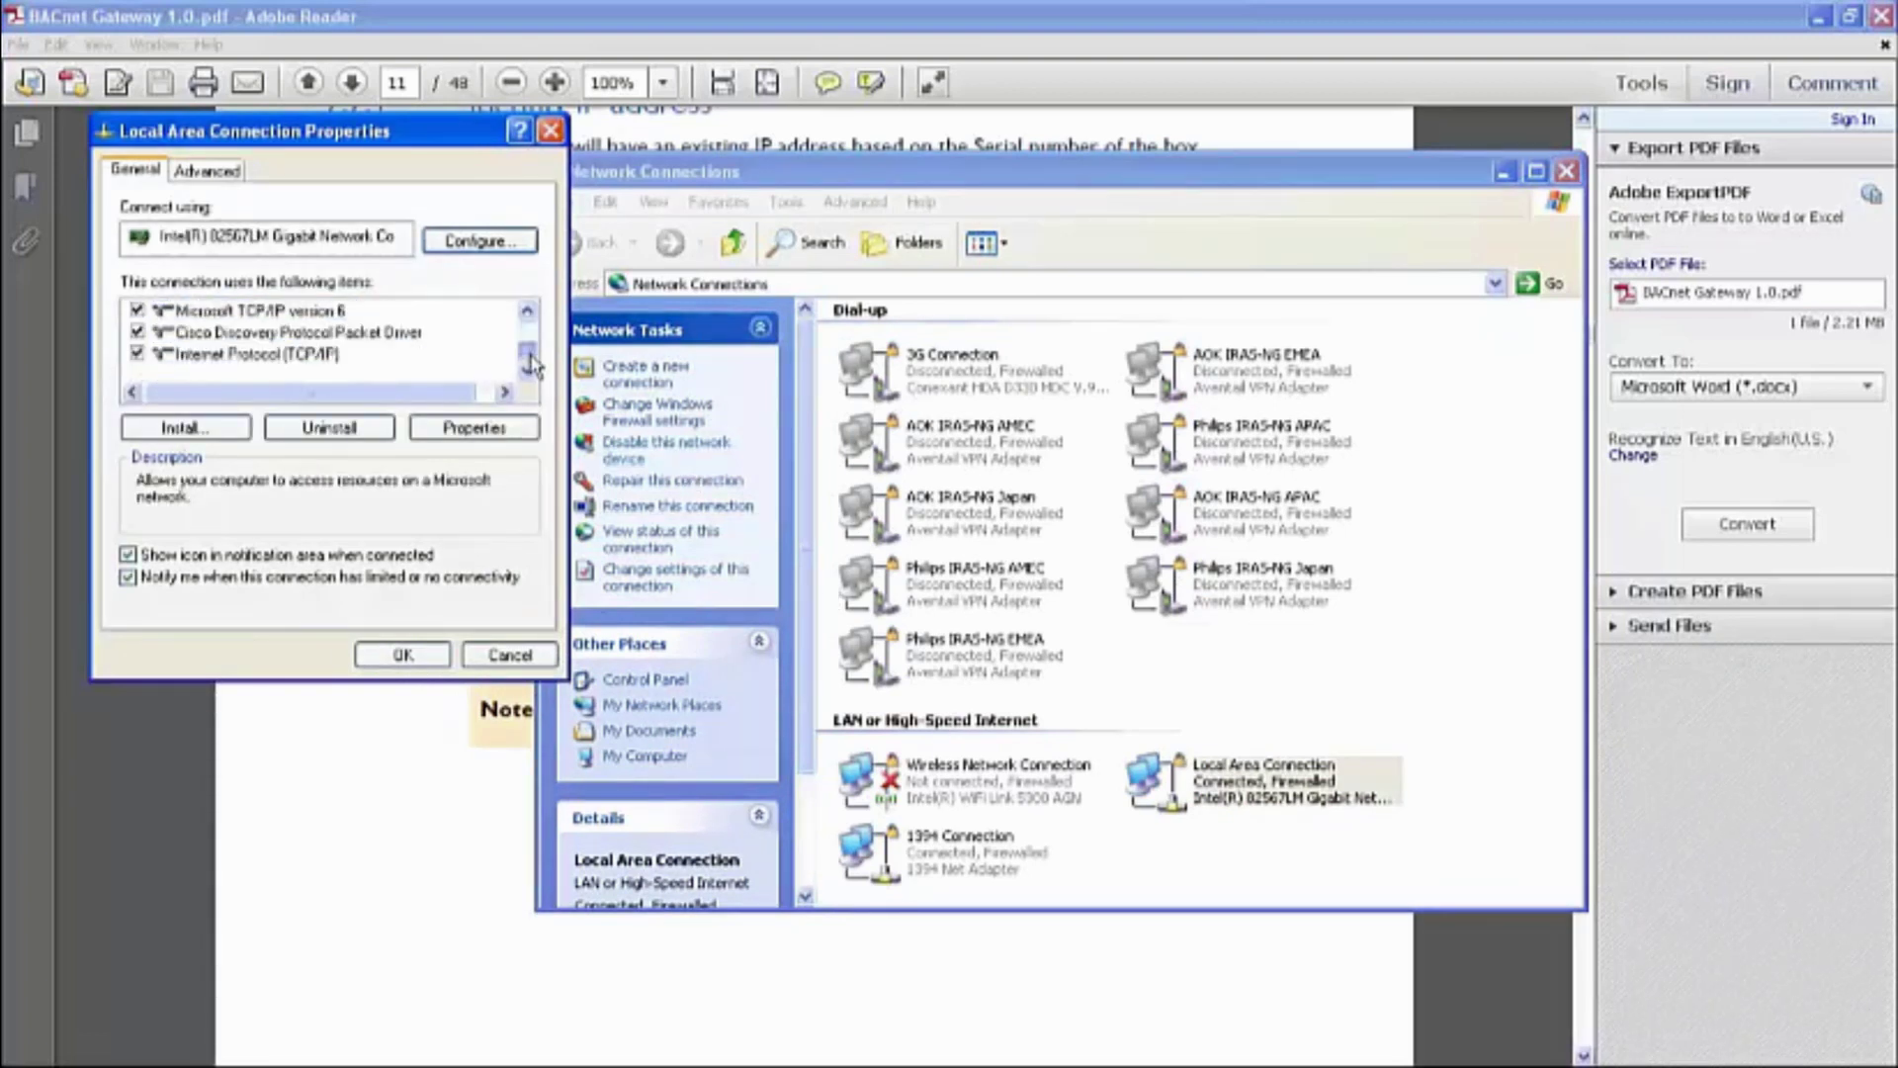
left_click(327, 356)
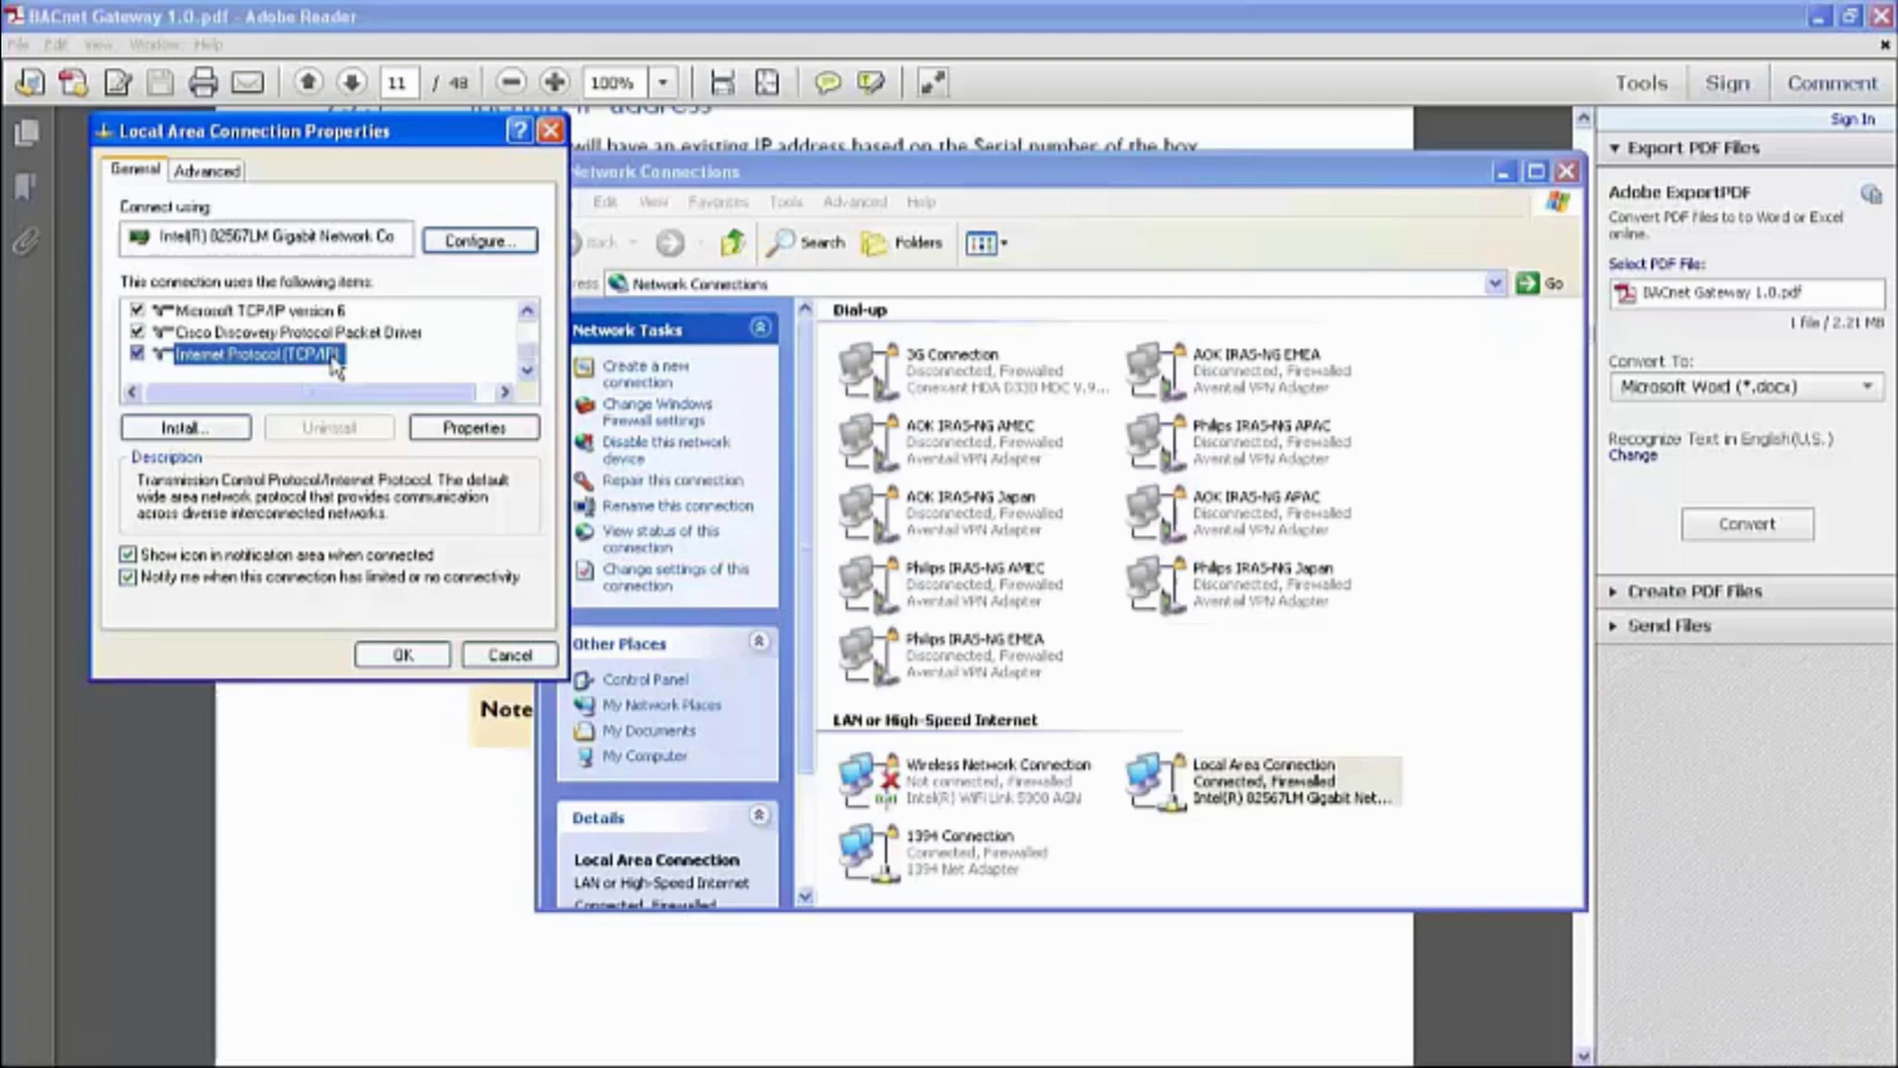
left_click(473, 427)
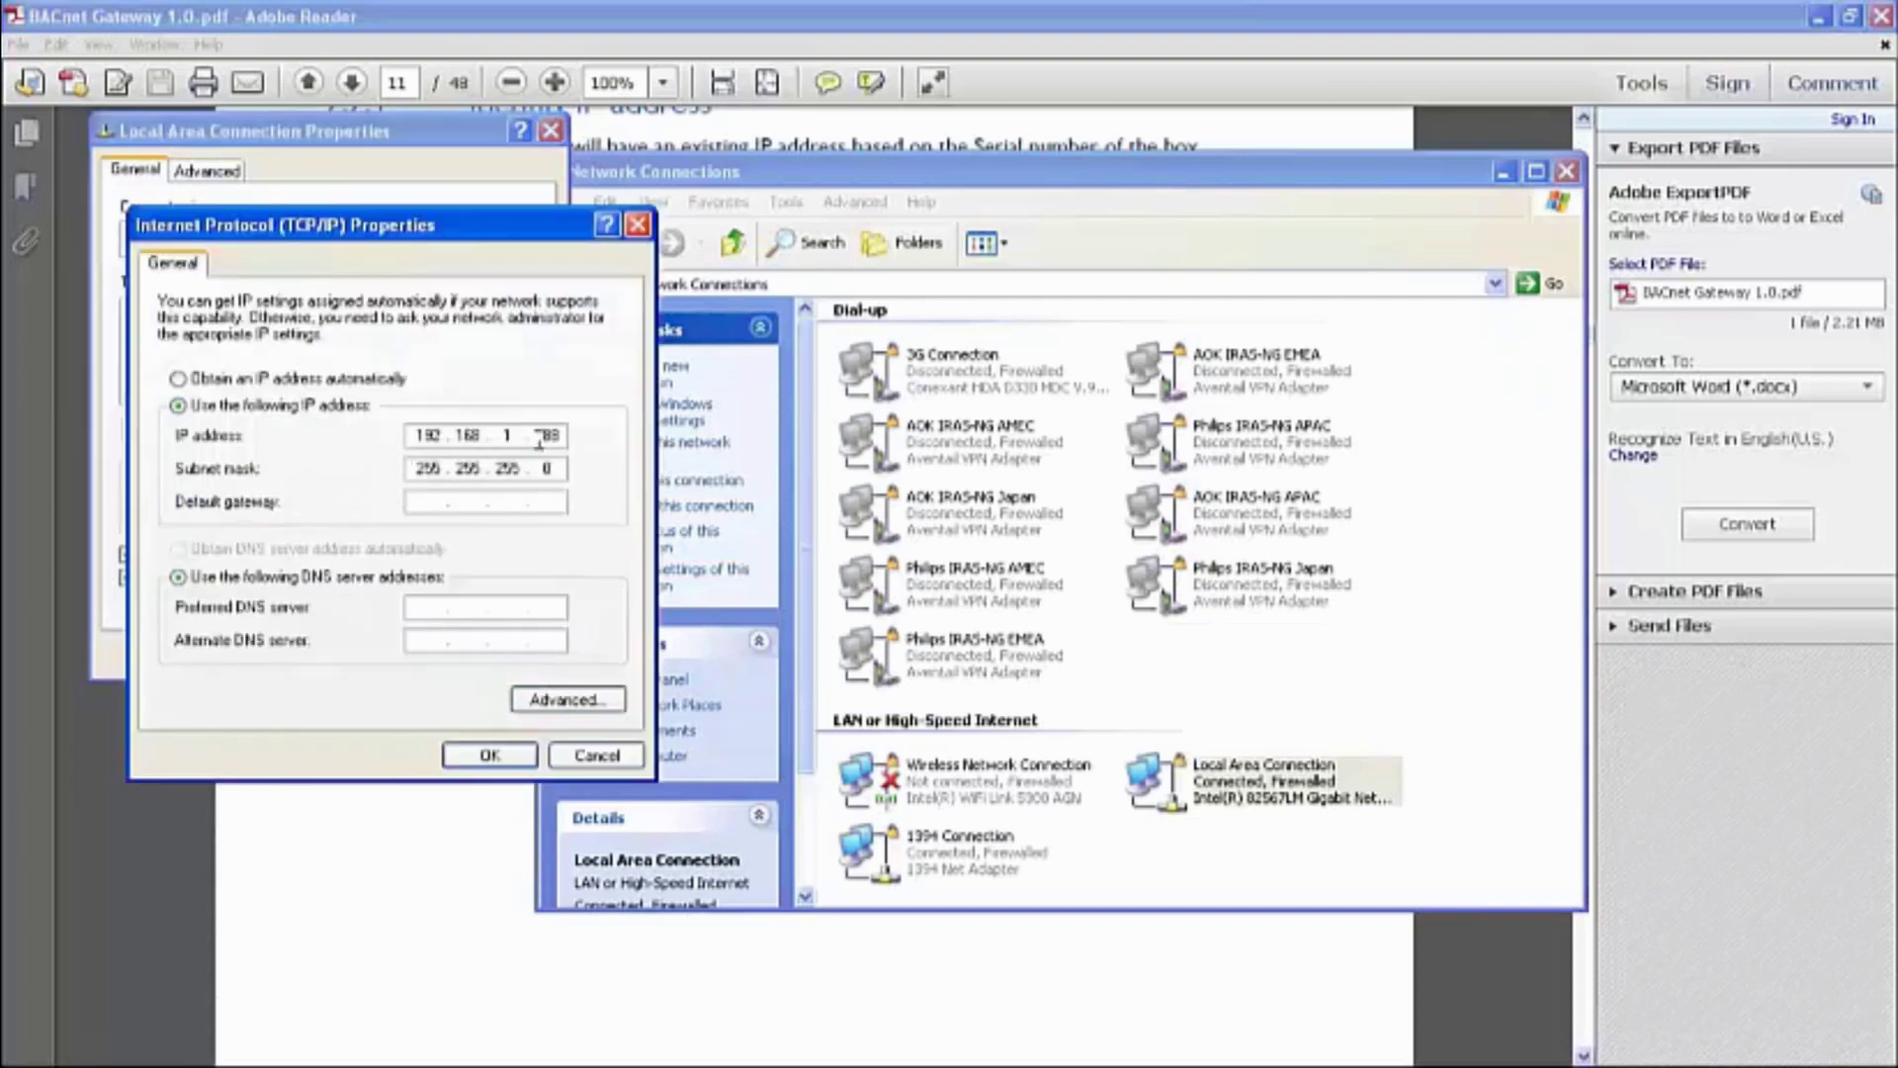
Step: Keep IP 192.168.1.188 and close the TCP/IP and Local Area Connection properties
left_click_drag(539, 435, 559, 432)
left_click(472, 756)
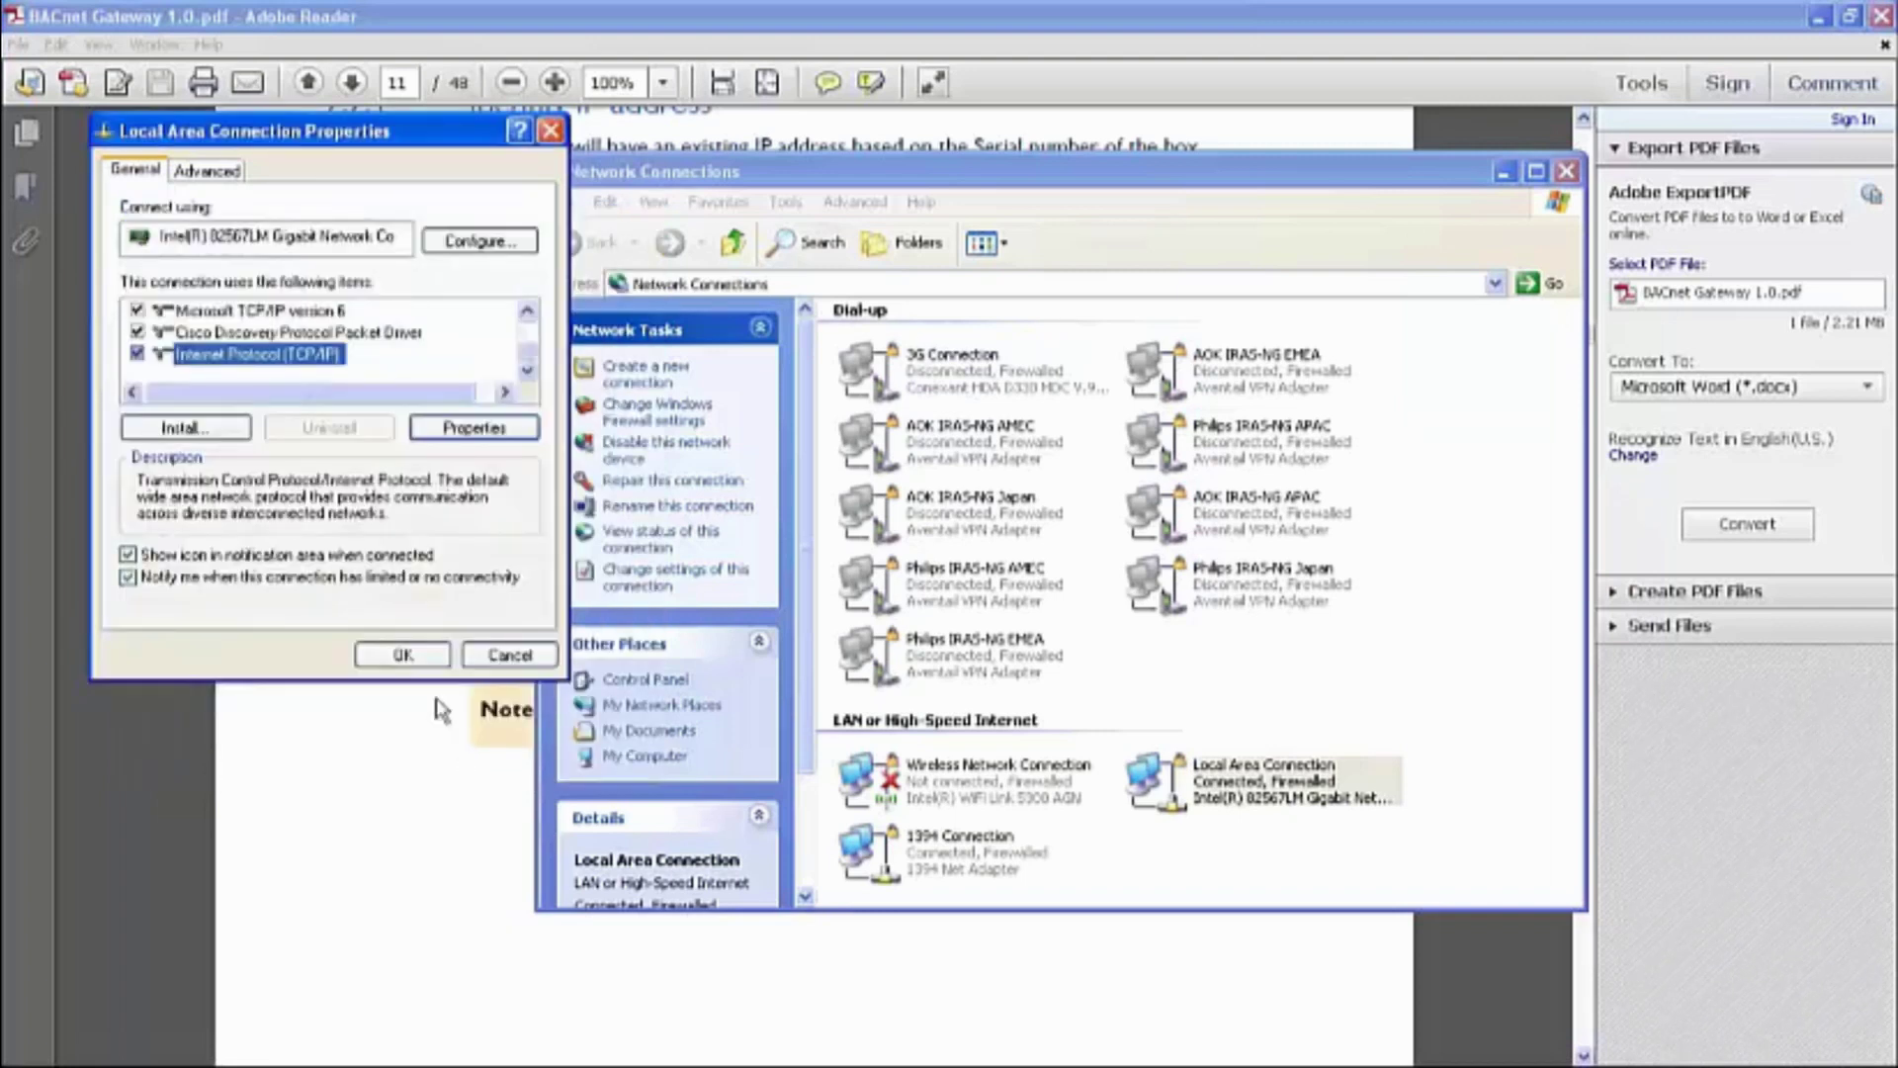
key("Return")
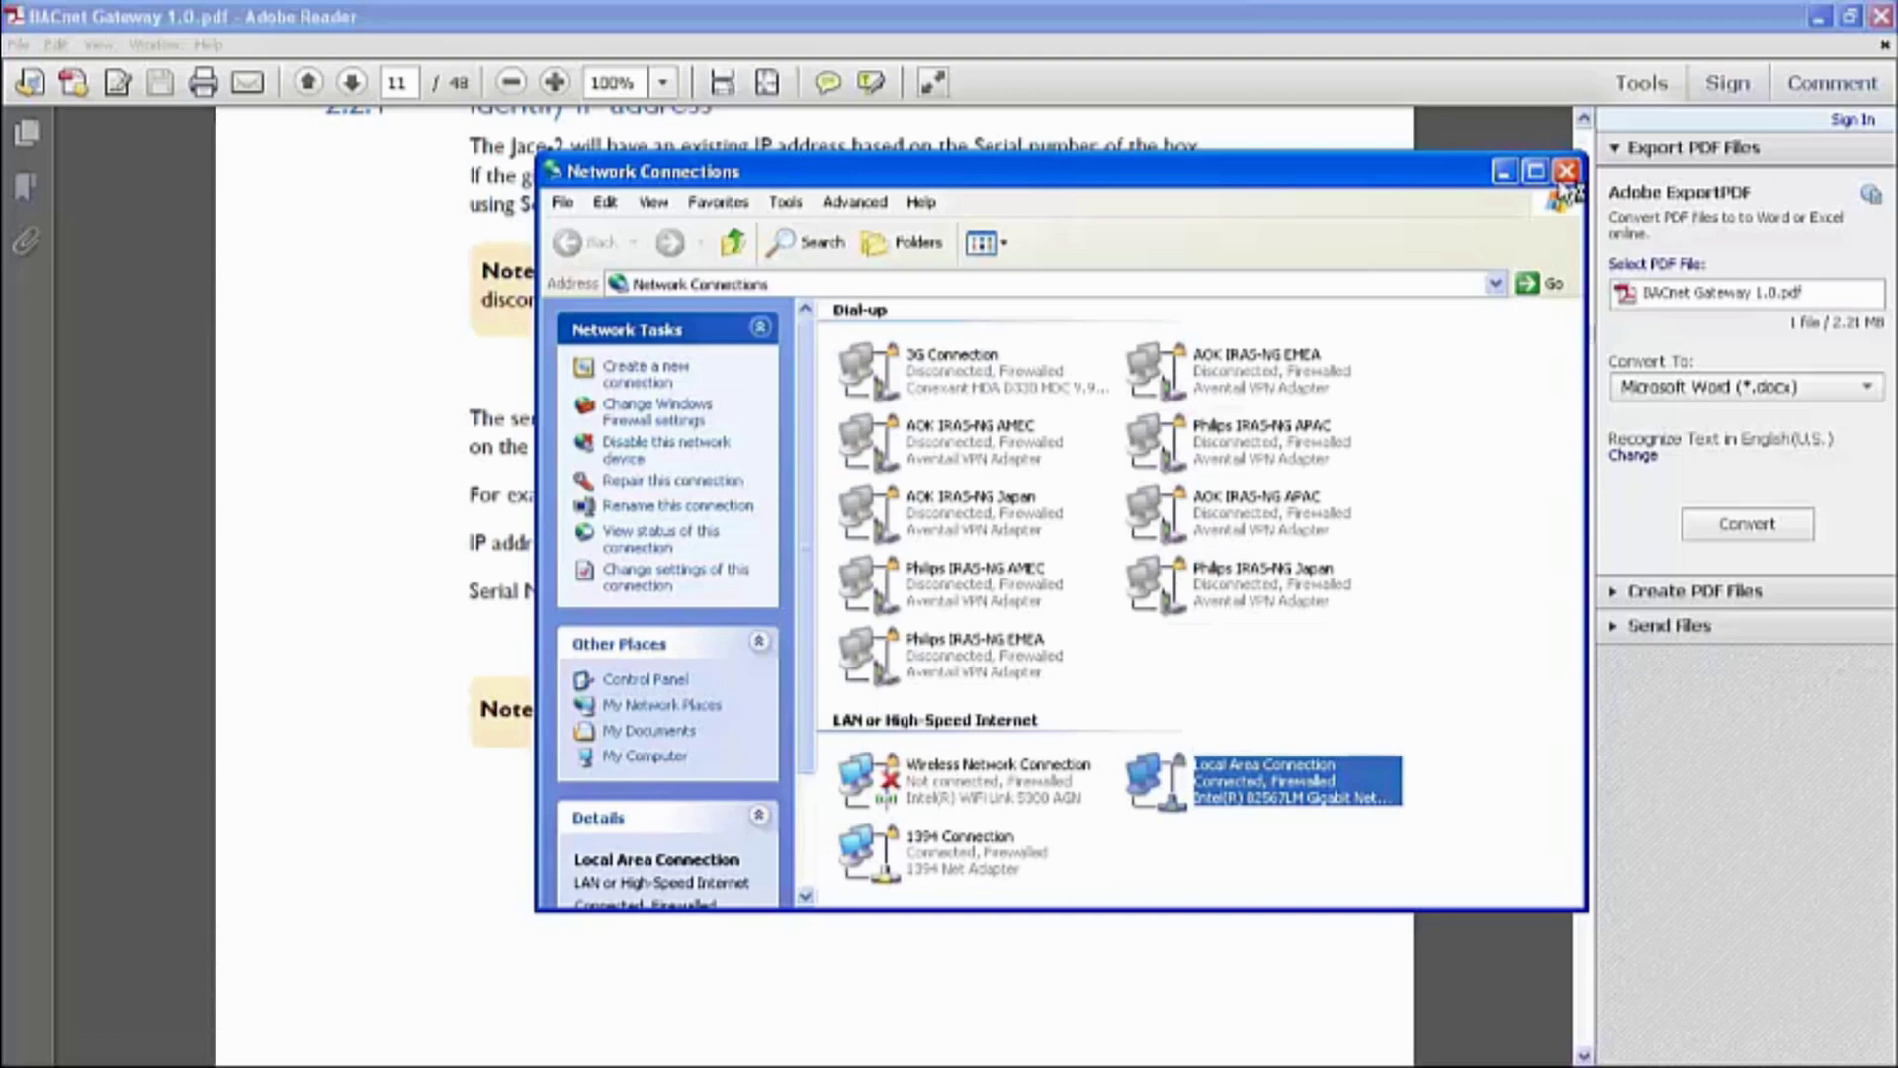
Step: Close Network Connections and return to page 11's 2.2.1 Identify IP address section
left_click(1566, 172)
scroll(1081, 756, "down", 5)
scroll(1080, 751, "up", 5)
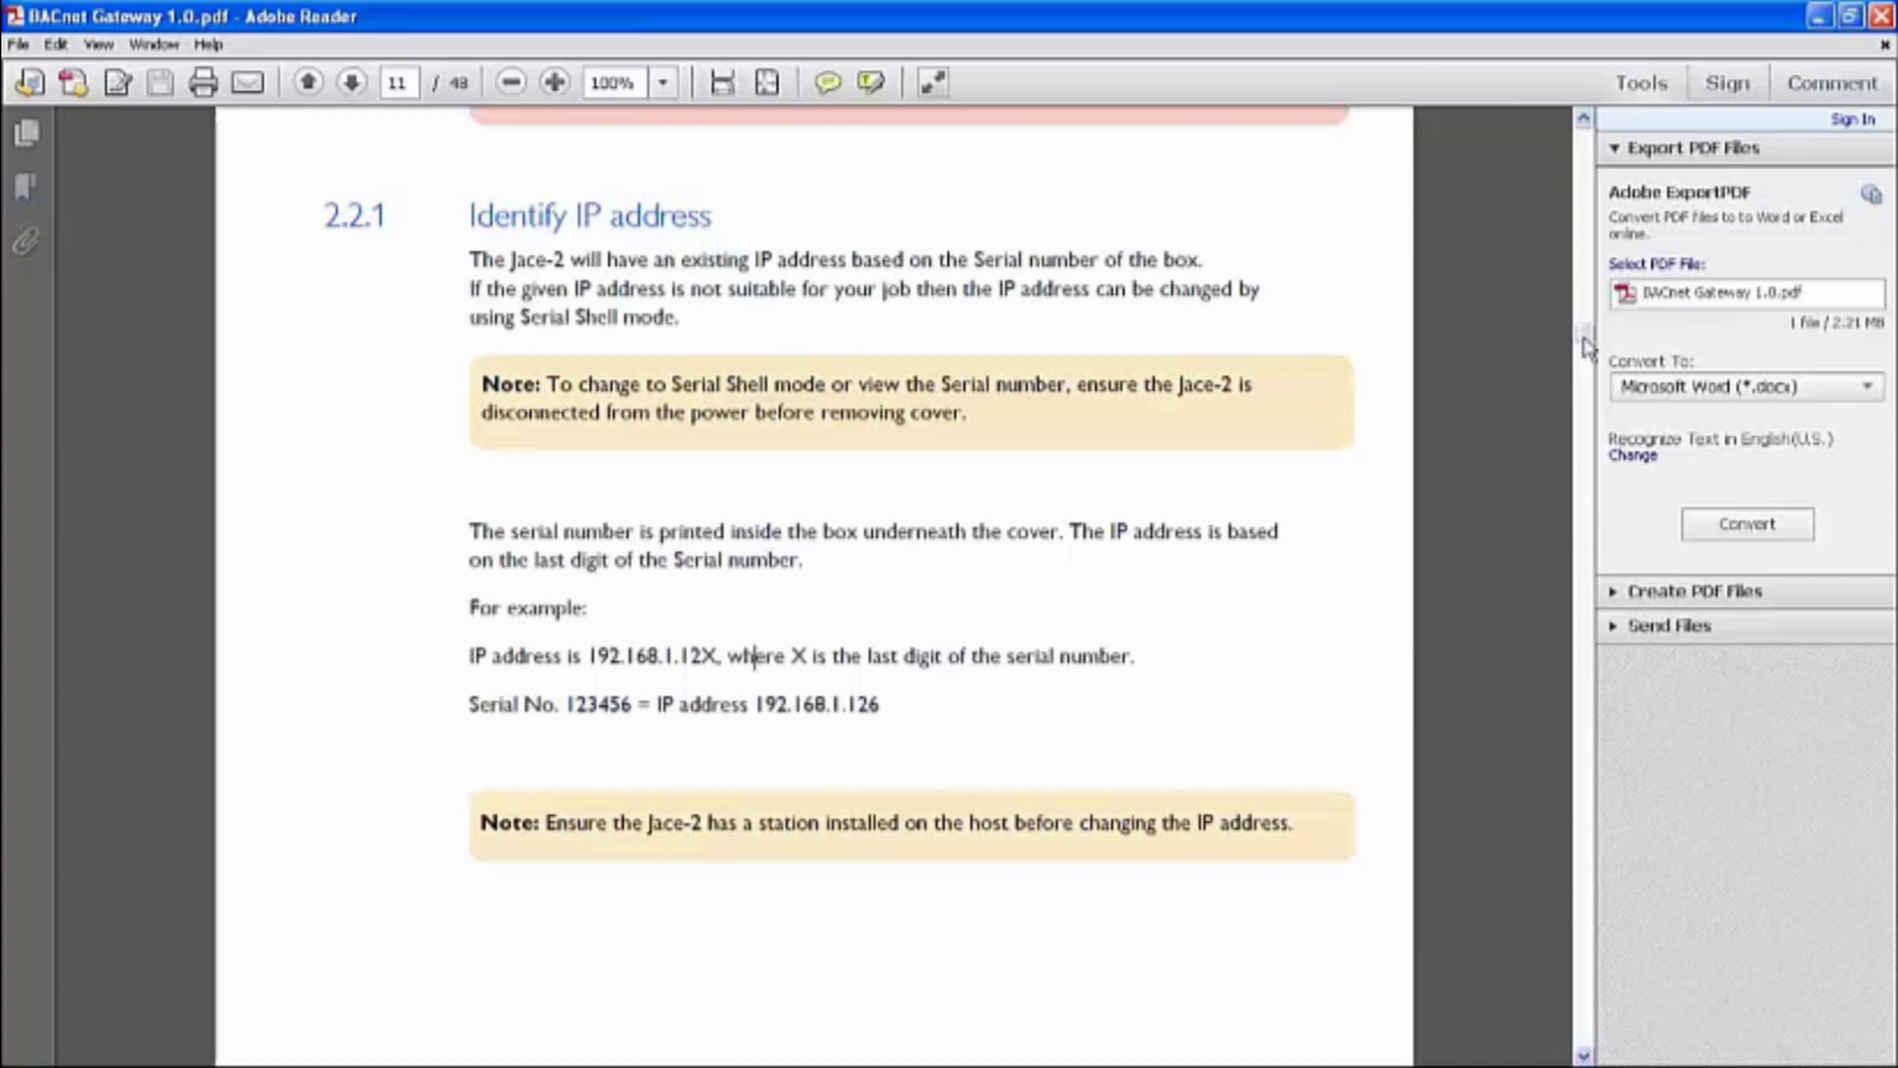
Step: Read page 12's 2.2.2 Change IP address steps, highlighting the Serial Shell jumper step, then reach page 13
left_click_drag(1586, 346, 1587, 359)
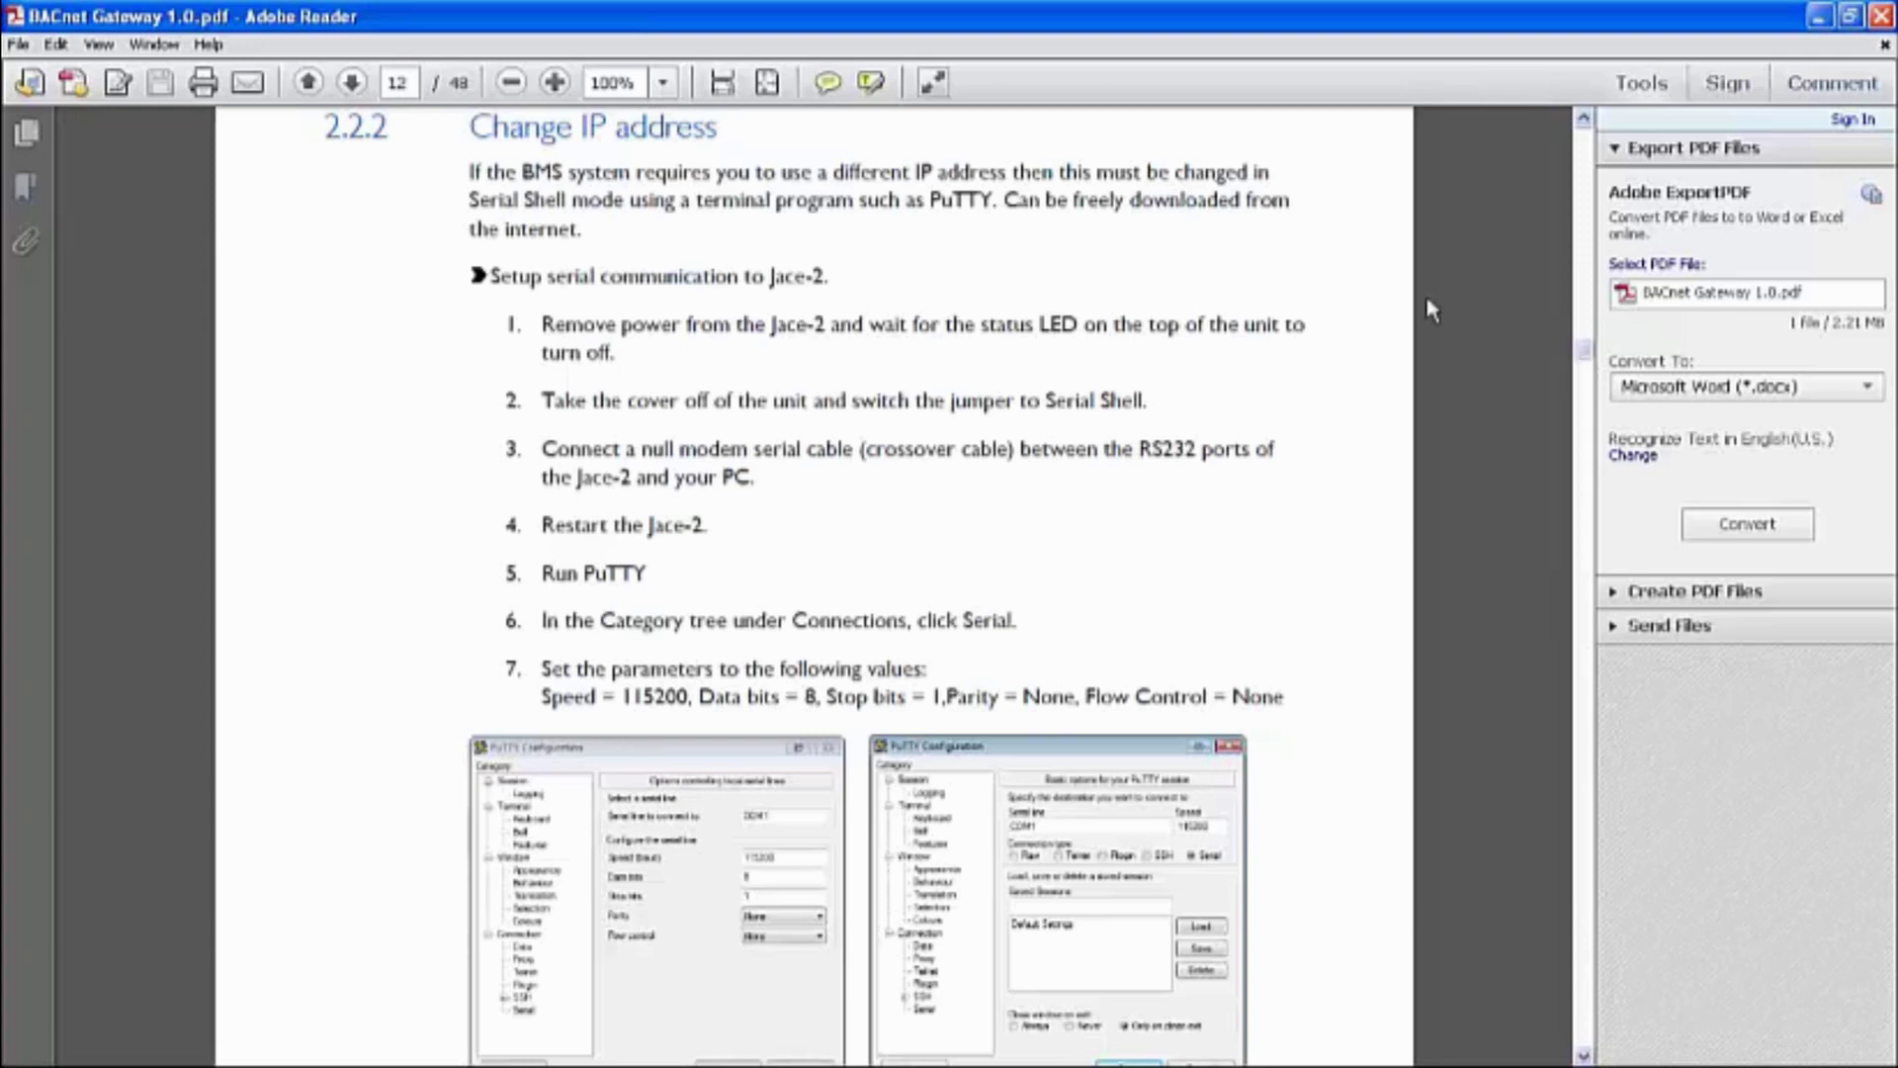
left_click_drag(1147, 400, 852, 406)
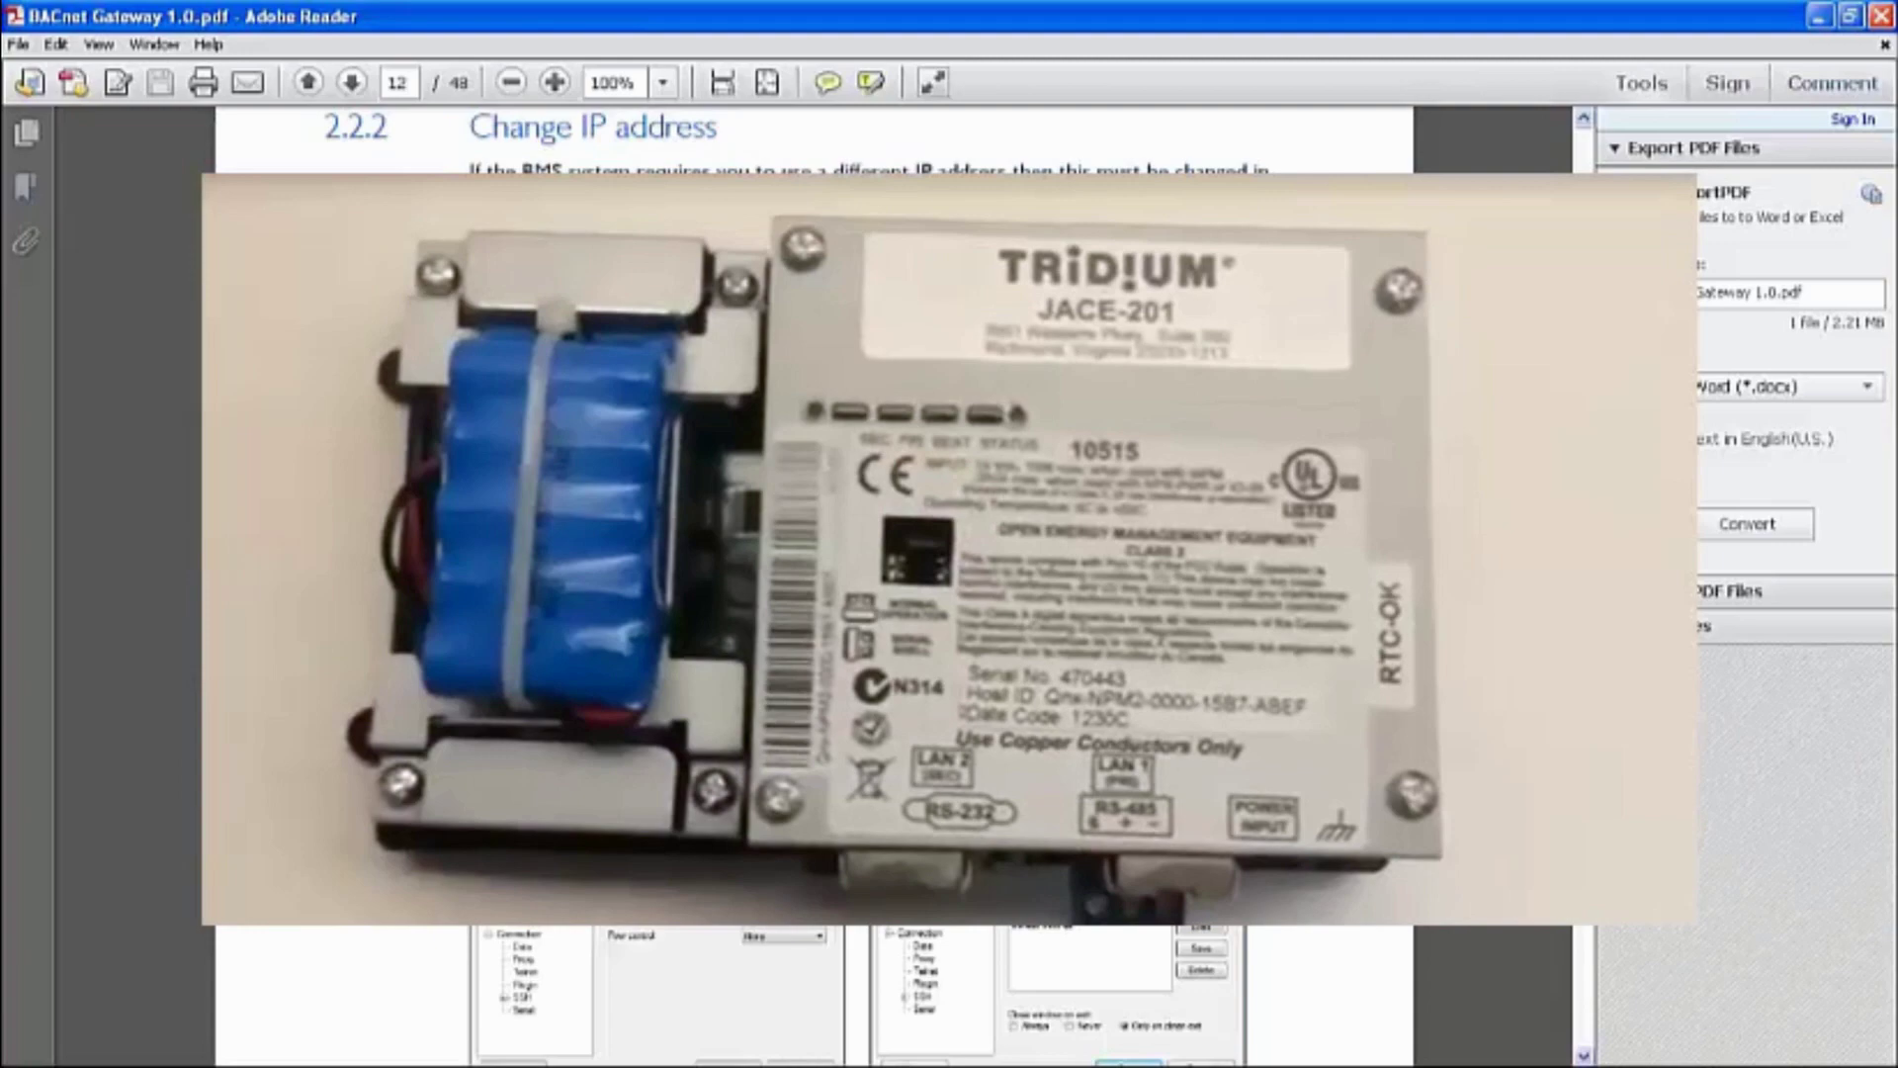
scroll(1586, 356, "down", 15)
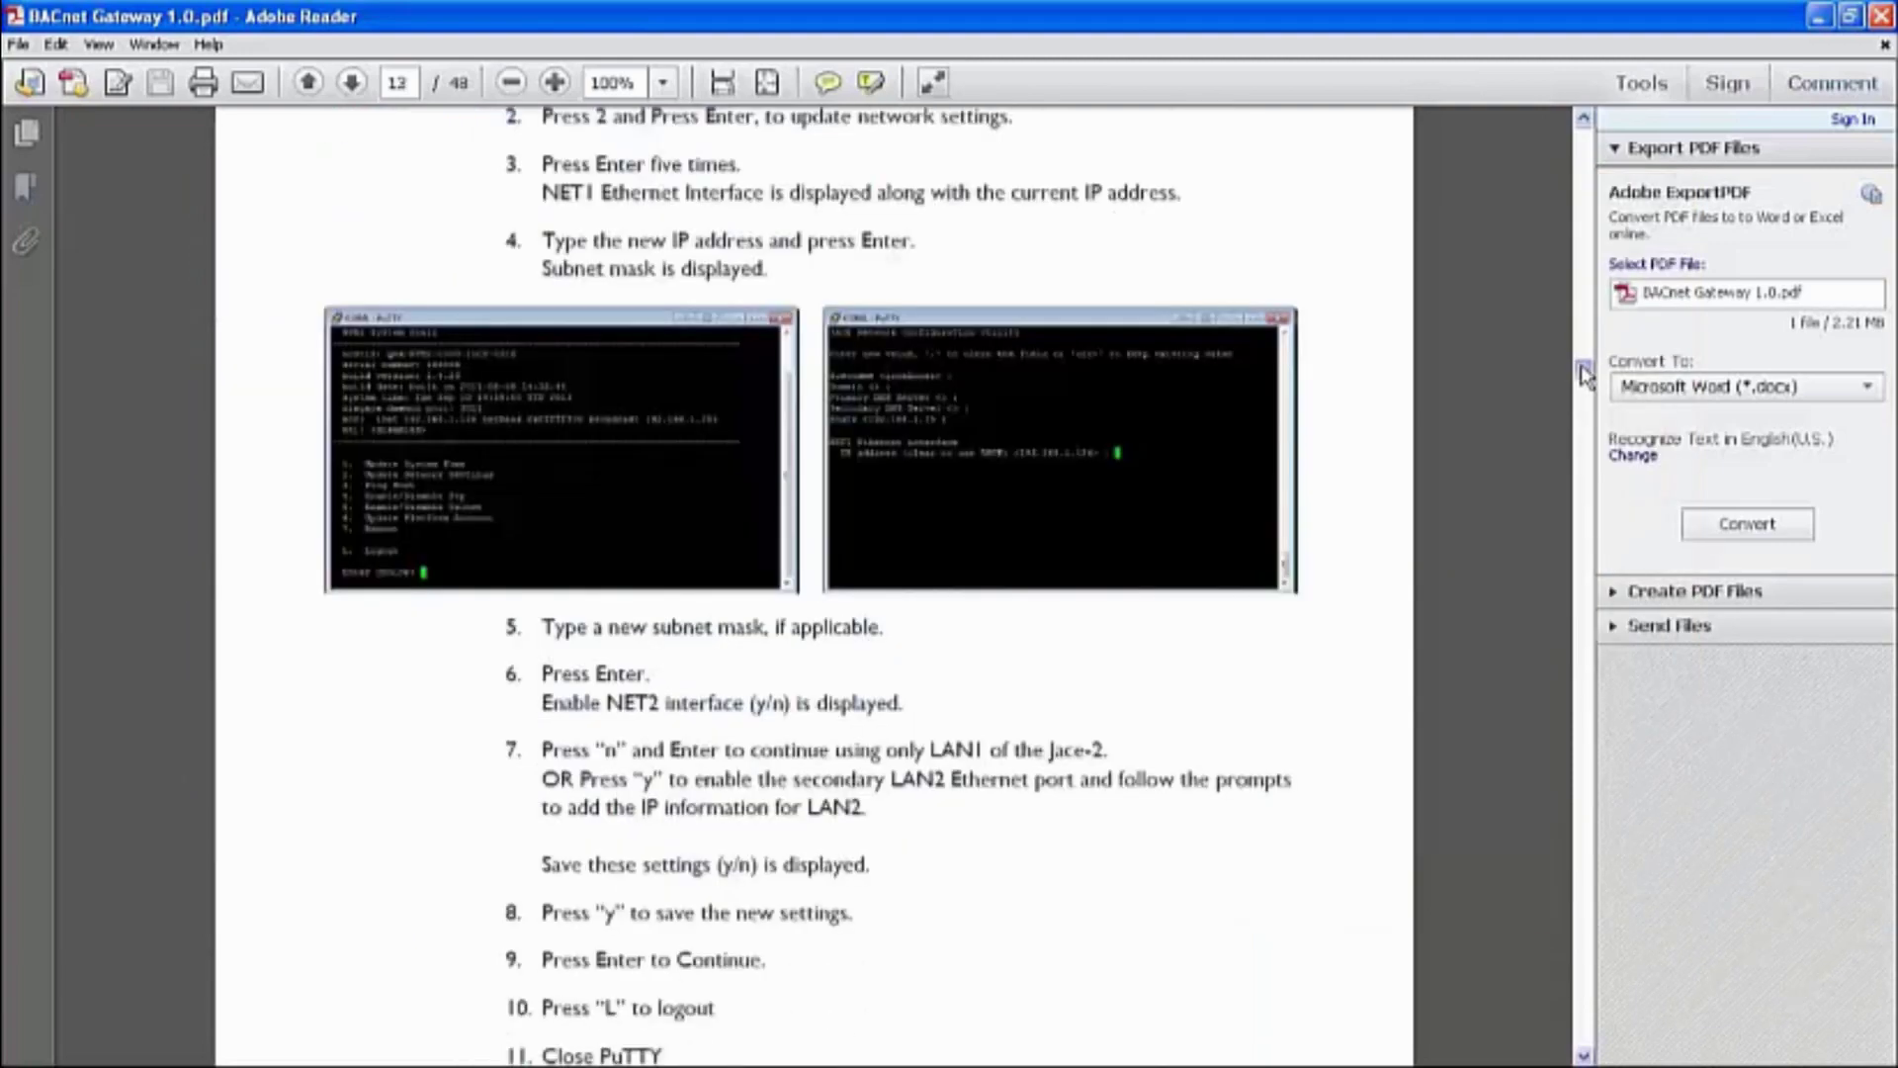